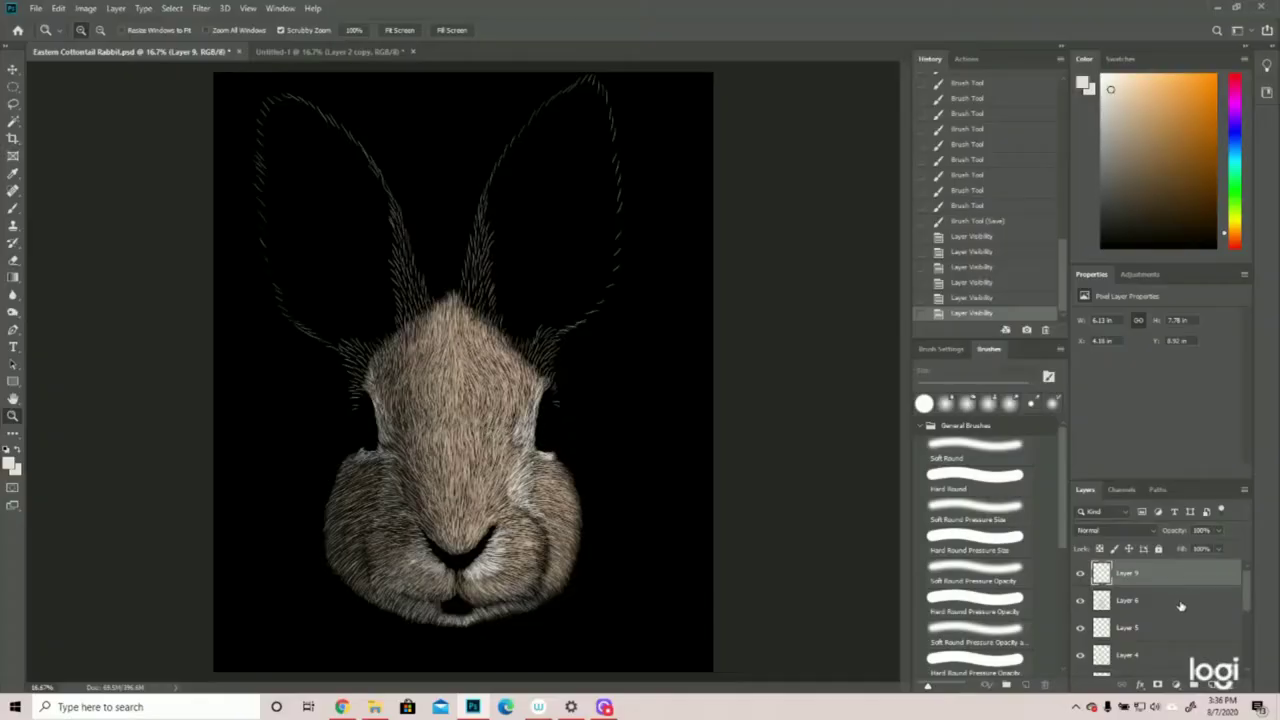
- Add a new layer above the fur layers and set the foreground color to brown #b37f62
{"action": "left_click", "coordinate": [461, 429]}
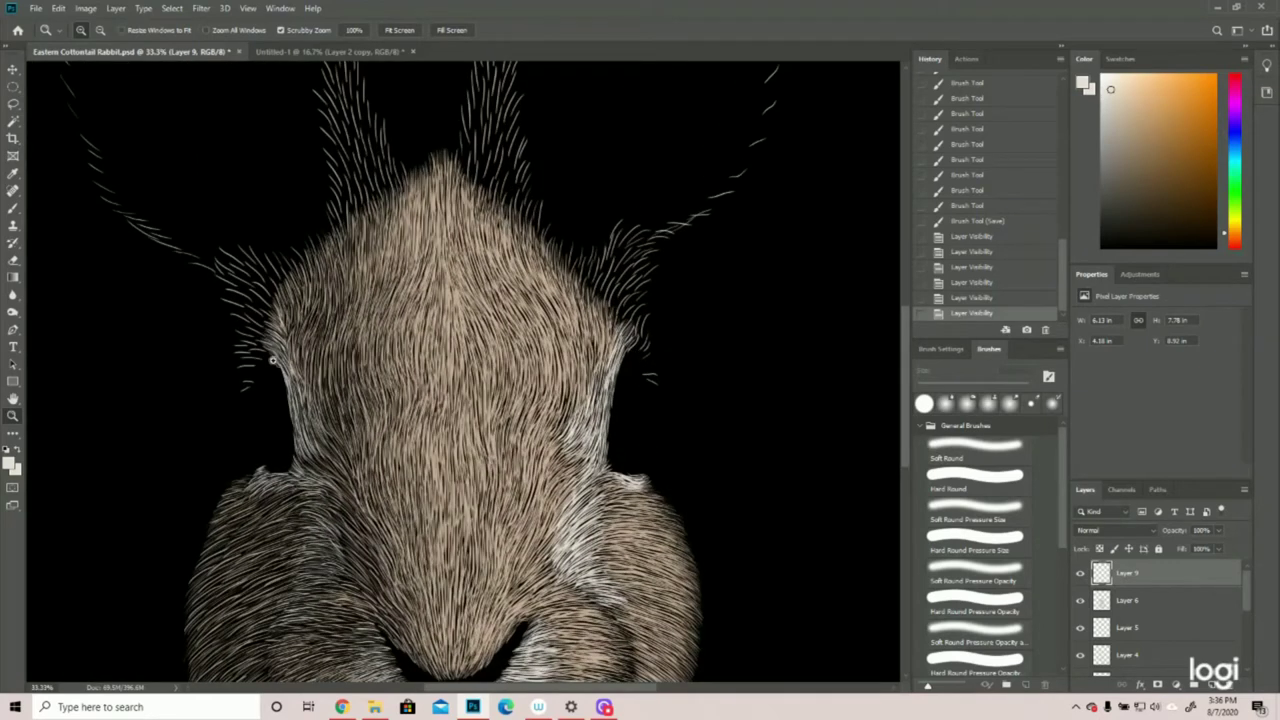
{"action": "left_click", "coordinate": [1212, 685]}
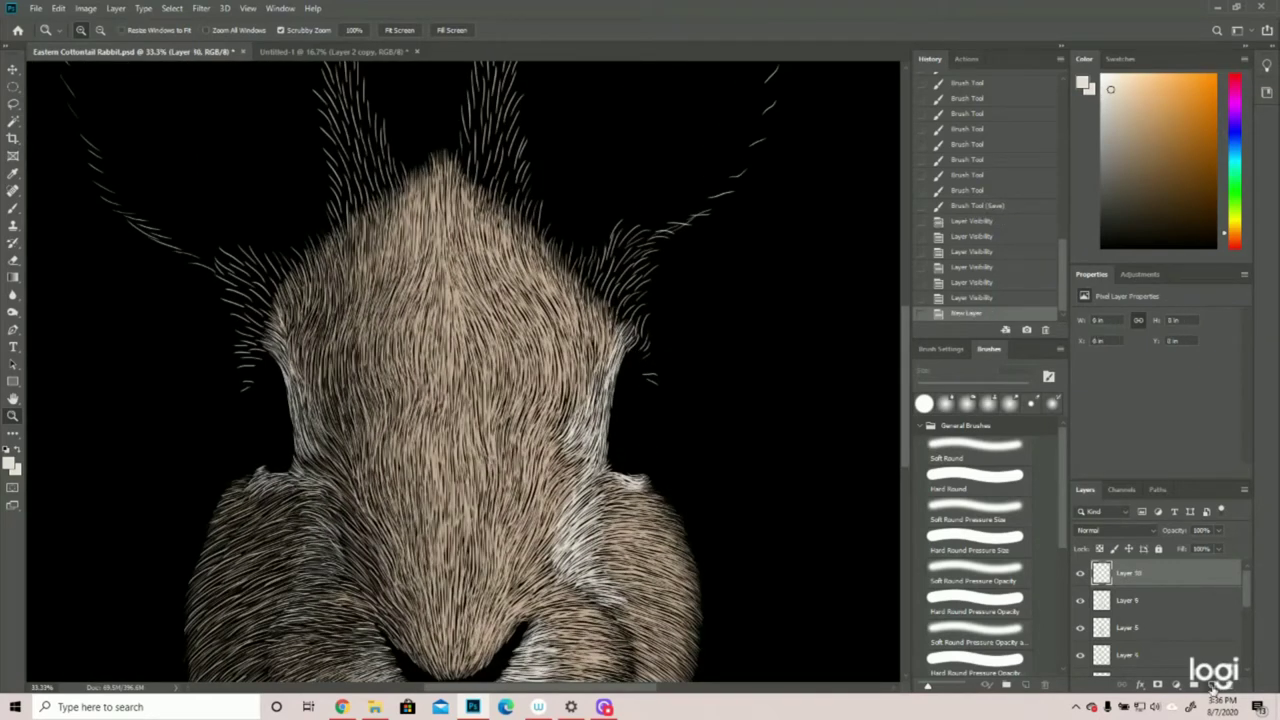
{"action": "left_click", "coordinate": [11, 465]}
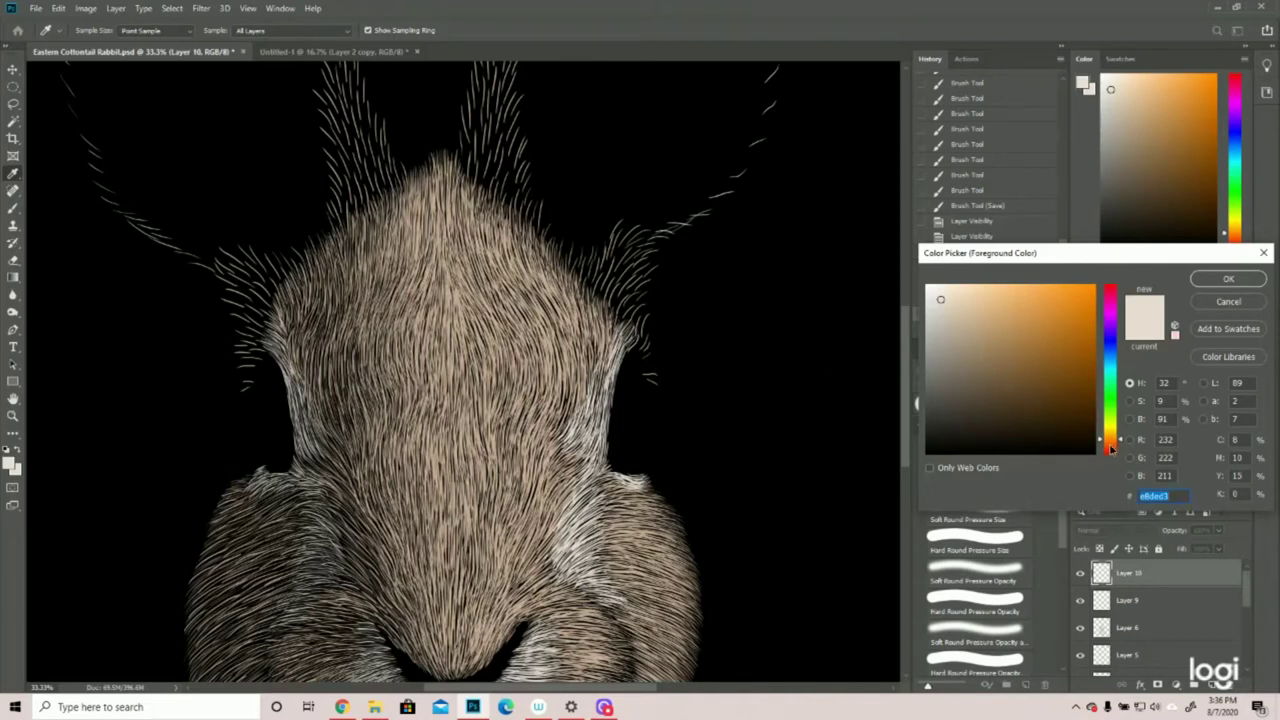
{"action": "left_click", "coordinate": [1110, 446]}
{"action": "left_click", "coordinate": [997, 331]}
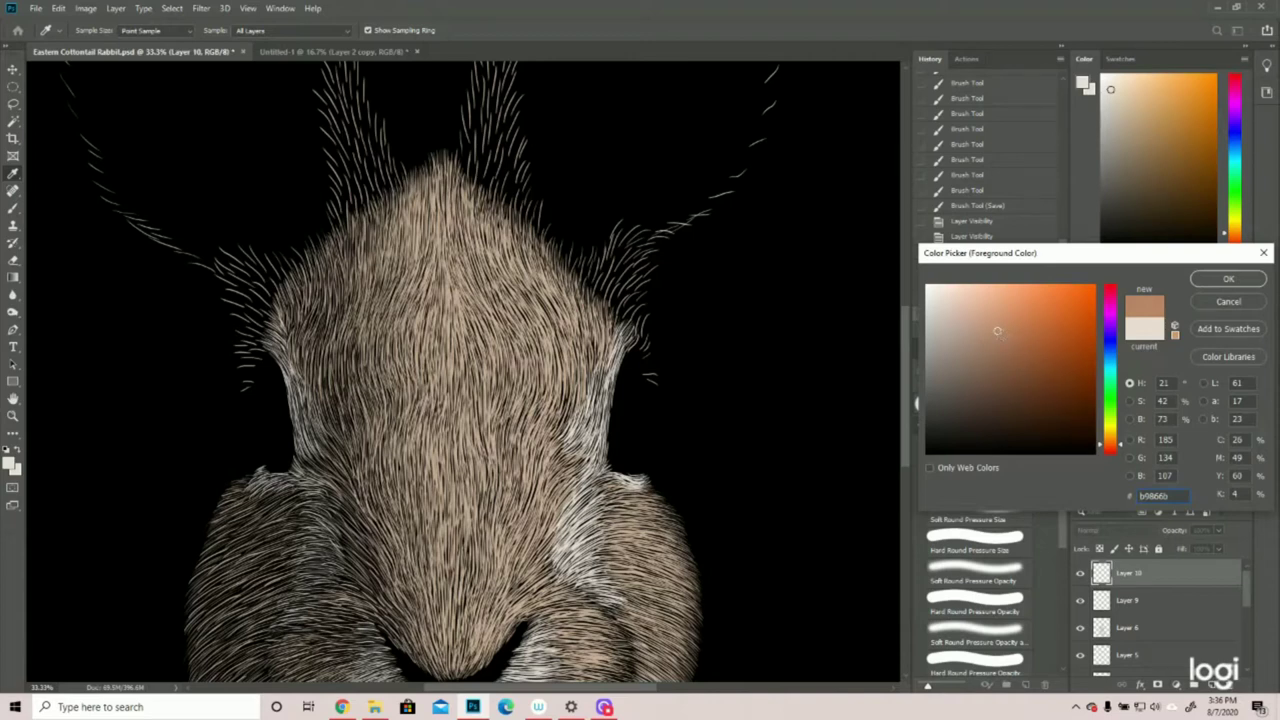
{"action": "left_click", "coordinate": [1002, 334]}
{"action": "left_click", "coordinate": [1240, 280]}
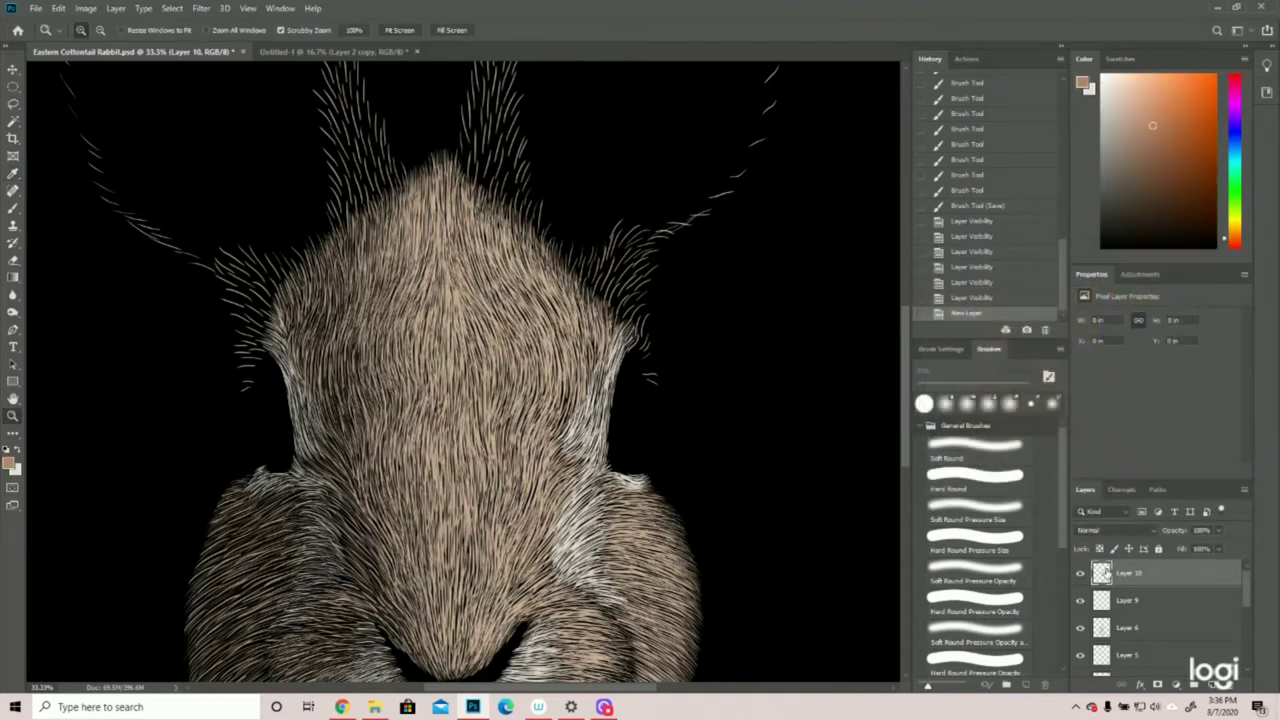
- Brush thin curved brown strokes with the 15 px Hard Round Pressure Size brush to form the iris of the rabbit's right-hand eye
{"action": "left_click_drag", "start_coordinate": [596, 446], "coordinate": [640, 446]}
{"action": "left_click", "coordinate": [12, 208]}
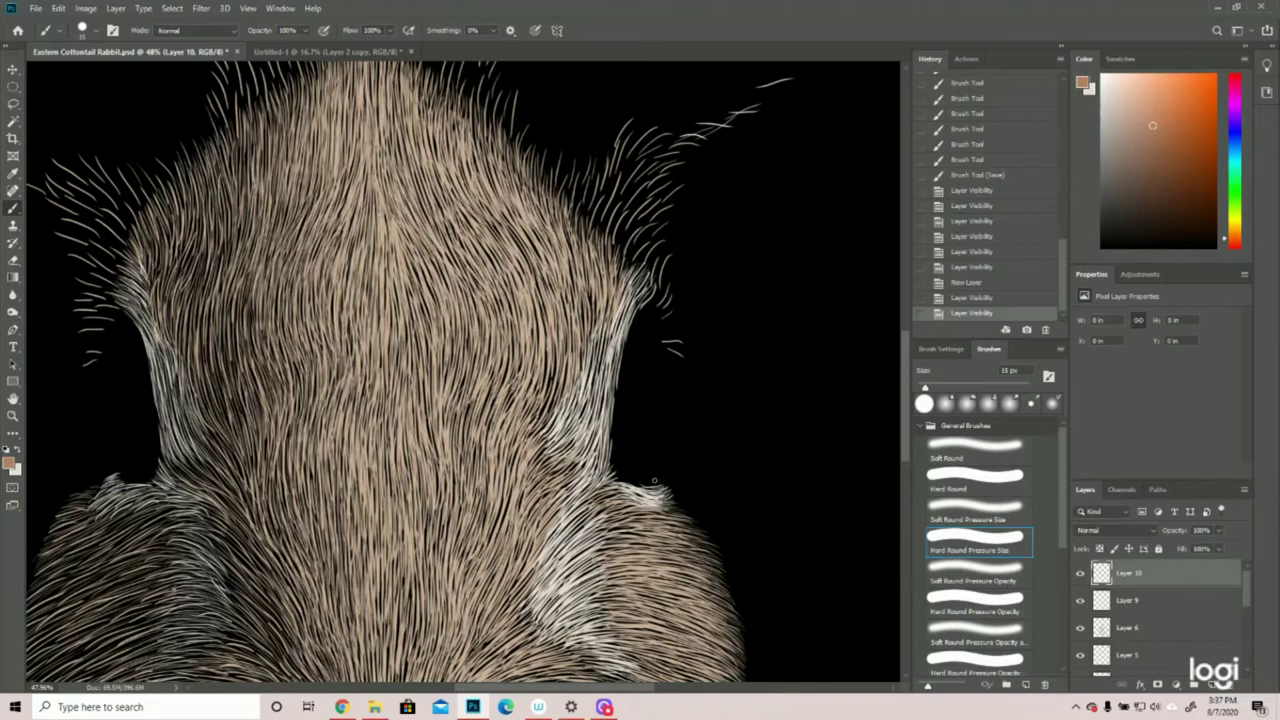
{"action": "left_click_drag", "start_coordinate": [651, 488], "coordinate": [665, 472]}
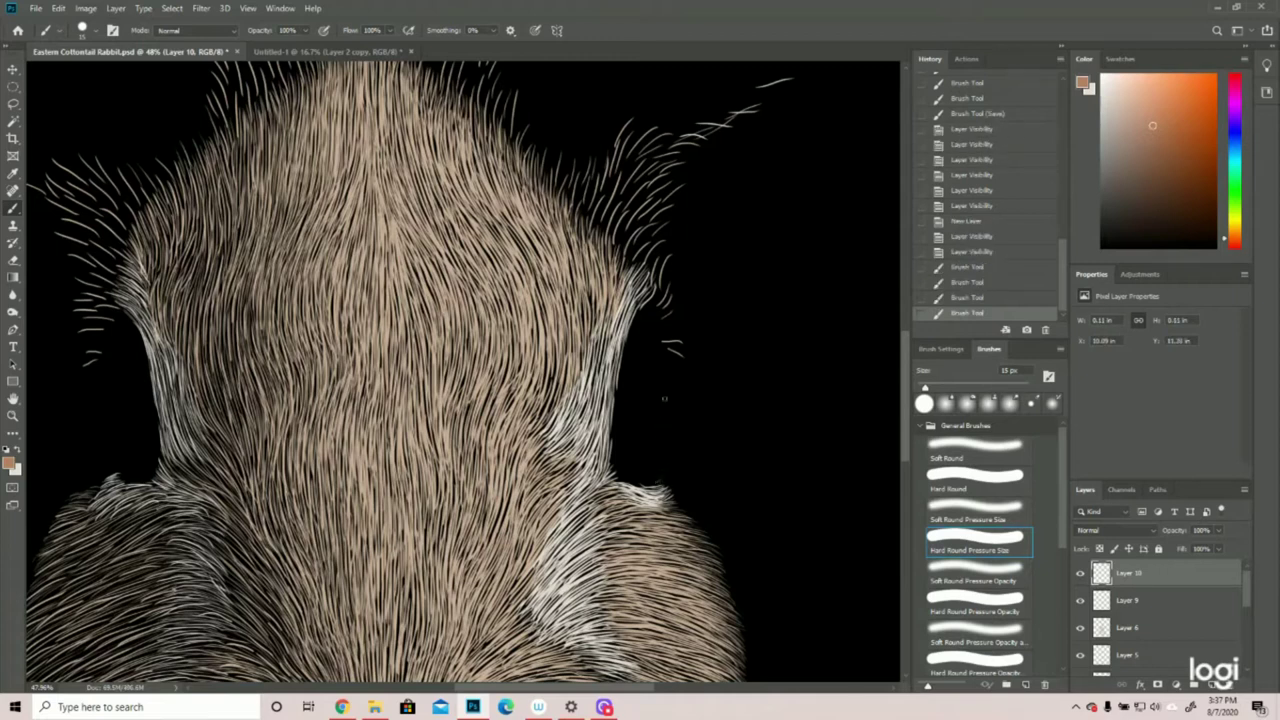
{"action": "left_click_drag", "start_coordinate": [657, 344], "coordinate": [670, 404]}
{"action": "left_click_drag", "start_coordinate": [668, 386], "coordinate": [672, 430]}
{"action": "left_click_drag", "start_coordinate": [672, 418], "coordinate": [668, 460]}
{"action": "left_click_drag", "start_coordinate": [669, 450], "coordinate": [661, 480]}
{"action": "mouse_move", "coordinate": [627, 372]}
{"action": "left_mouse_down"}
{"action": "mouse_move", "coordinate": [632, 433]}
{"action": "mouse_move", "coordinate": [660, 435]}
{"action": "mouse_move", "coordinate": [648, 482]}
{"action": "left_mouse_up"}
{"action": "left_click_drag", "start_coordinate": [656, 348], "coordinate": [670, 444]}
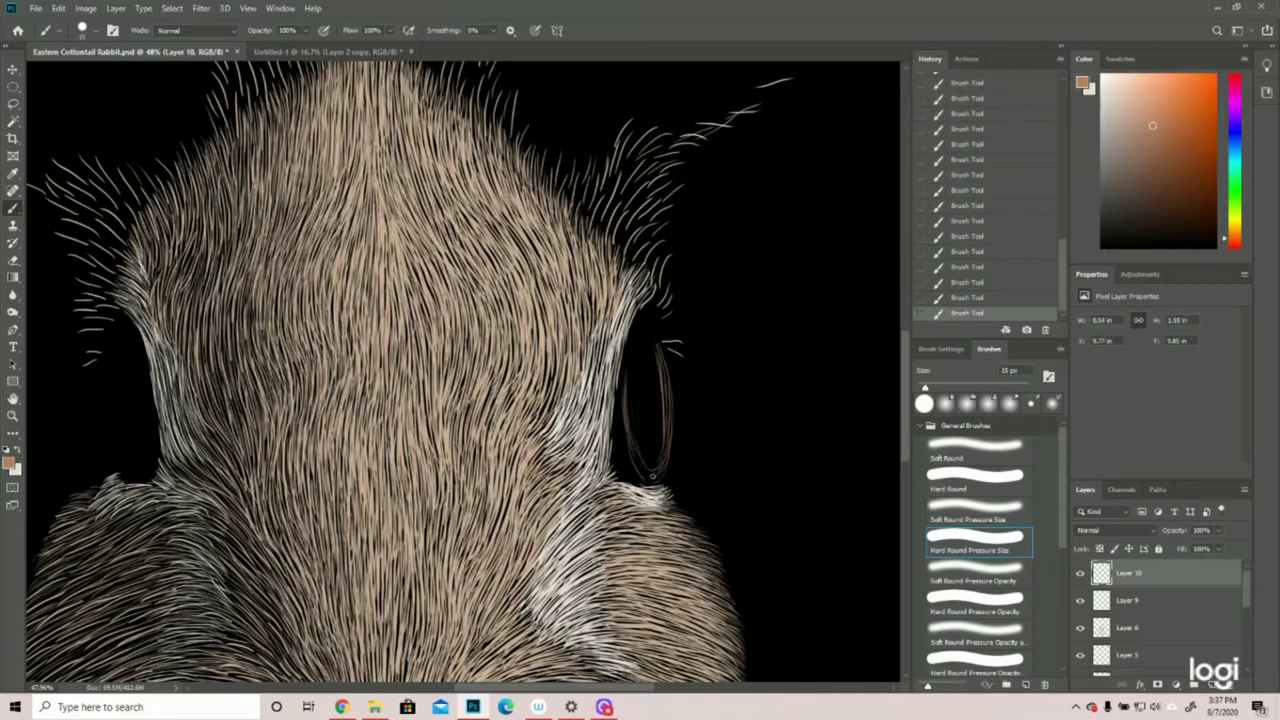
{"action": "left_click_drag", "start_coordinate": [620, 394], "coordinate": [654, 480]}
{"action": "left_click_drag", "start_coordinate": [656, 354], "coordinate": [660, 462]}
{"action": "left_click_drag", "start_coordinate": [674, 380], "coordinate": [665, 472]}
{"action": "left_click_drag", "start_coordinate": [657, 343], "coordinate": [676, 394]}
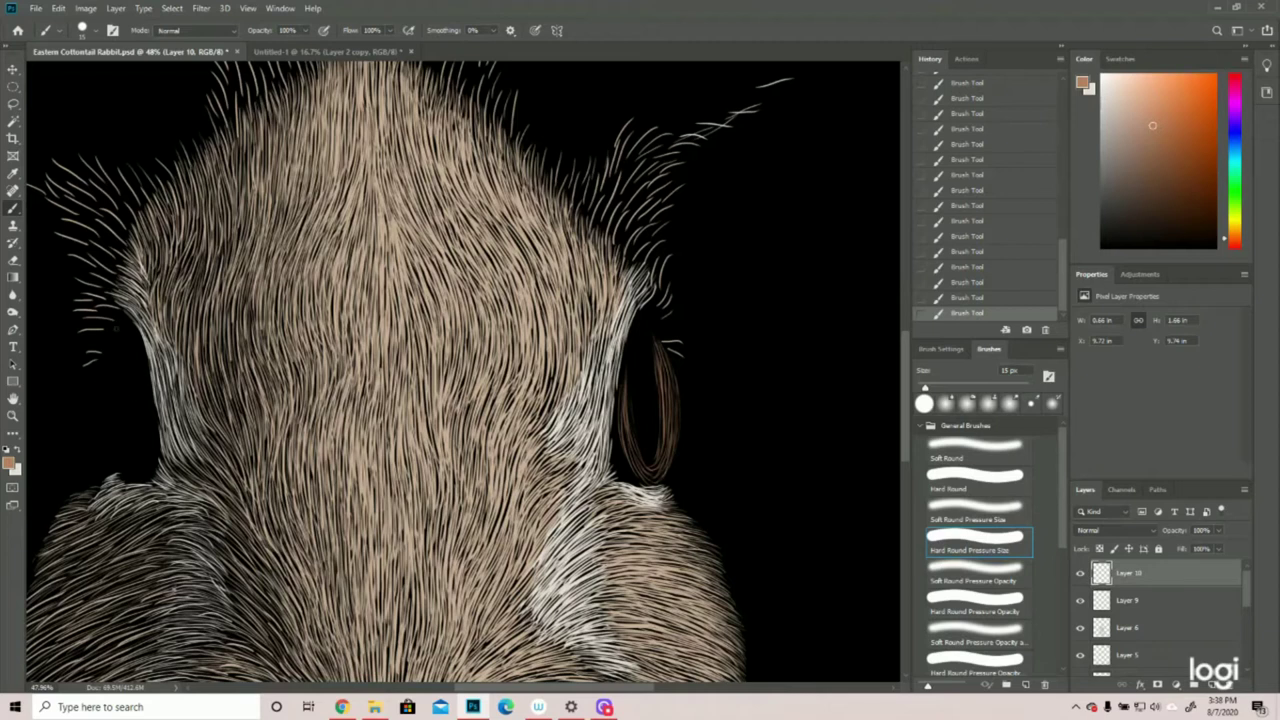
- Brush matching faint brown iris strokes around the rabbit's left-hand eye
{"action": "mouse_move", "coordinate": [113, 326]}
{"action": "left_mouse_down"}
{"action": "mouse_move", "coordinate": [122, 473]}
{"action": "mouse_move", "coordinate": [115, 397]}
{"action": "mouse_move", "coordinate": [115, 462]}
{"action": "left_mouse_up"}
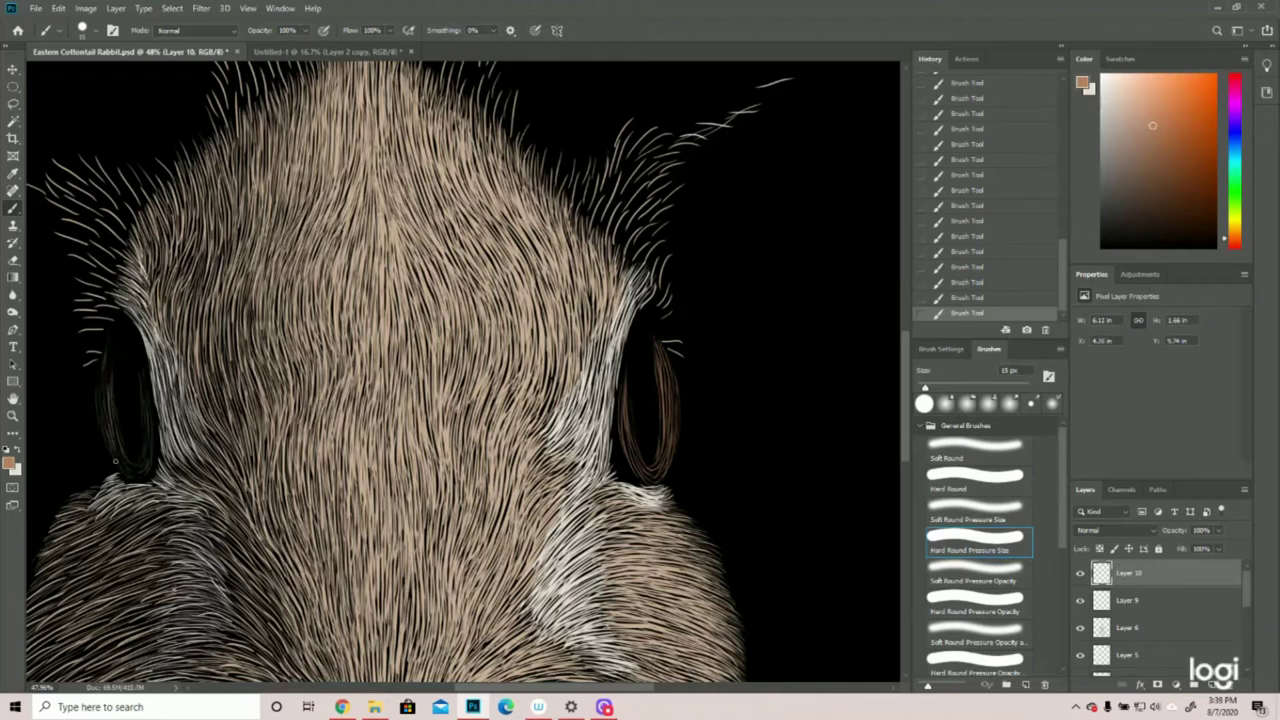
{"action": "mouse_move", "coordinate": [650, 478]}
{"action": "left_mouse_down"}
{"action": "mouse_move", "coordinate": [560, 478]}
{"action": "mouse_move", "coordinate": [600, 478]}
{"action": "left_mouse_up"}
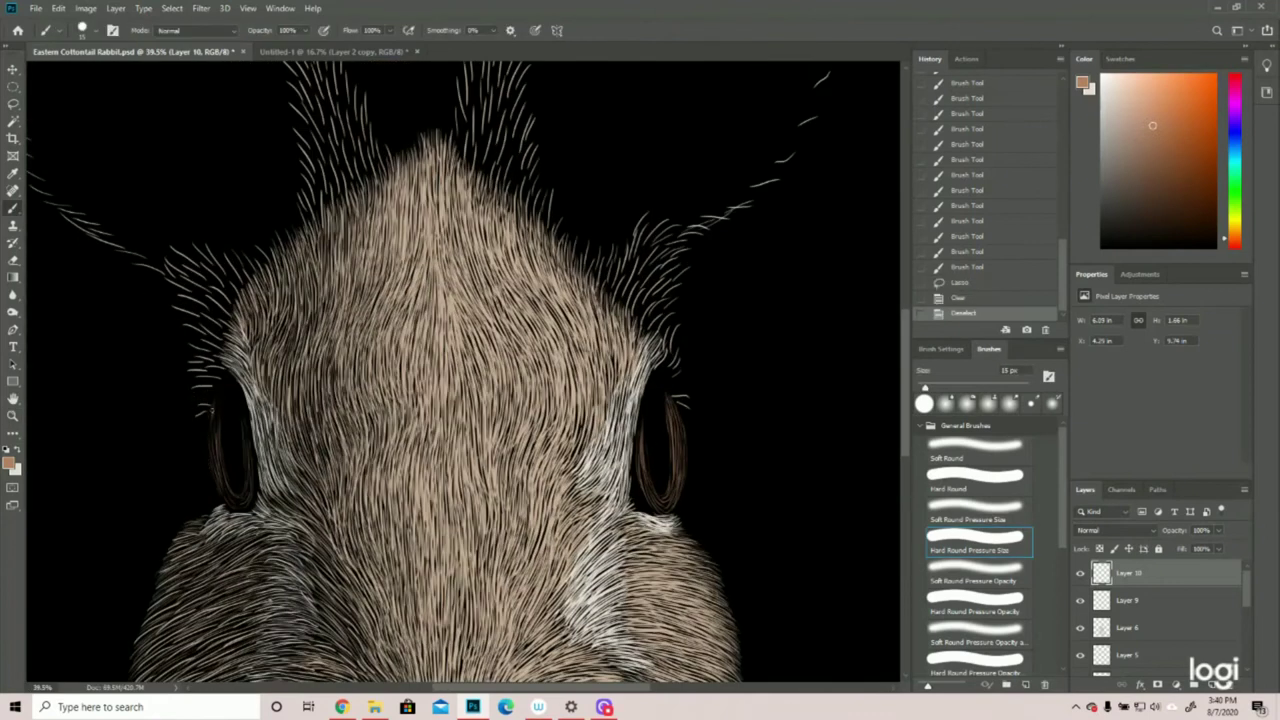
- Clear stray strokes from the pupils using oval selections, and touch up the brown iris strokes around them
{"action": "left_click", "coordinate": [12, 86]}
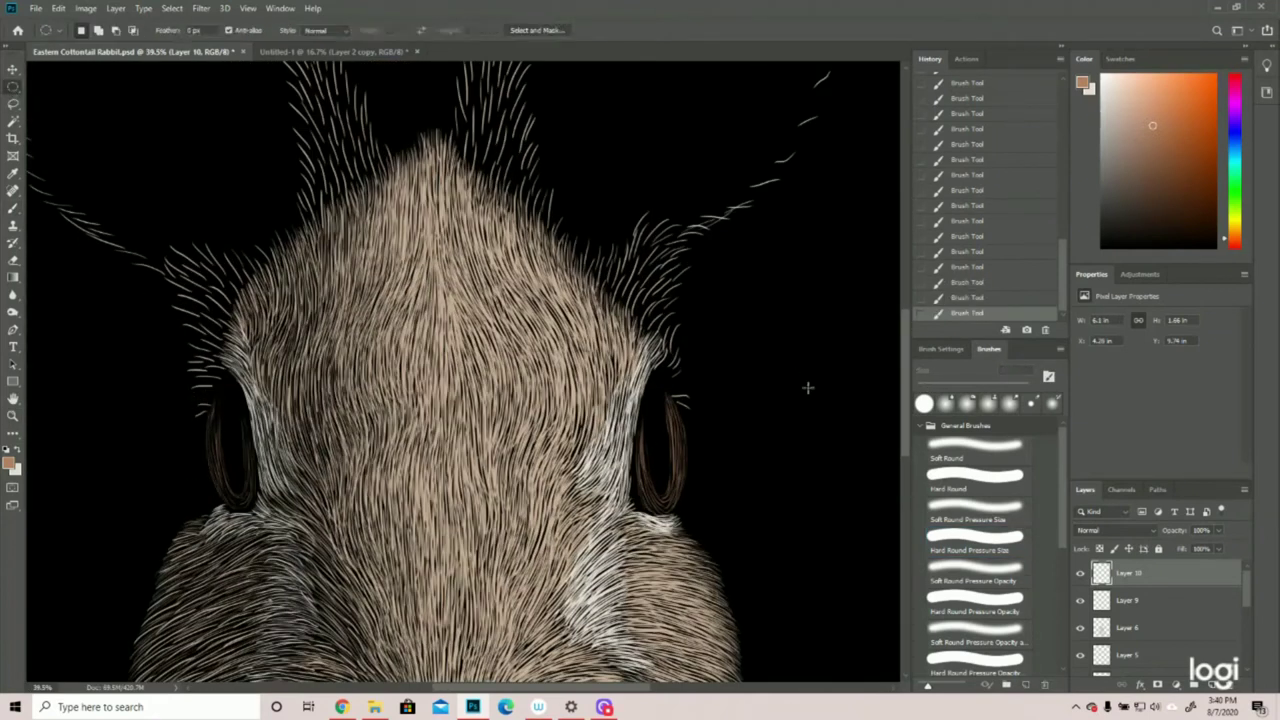
{"action": "left_click_drag", "start_coordinate": [642, 376], "coordinate": [668, 498]}
{"action": "left_click", "coordinate": [655, 464]}
{"action": "mouse_move", "coordinate": [649, 398]}
{"action": "left_mouse_down"}
{"action": "mouse_move", "coordinate": [670, 503]}
{"action": "mouse_move", "coordinate": [663, 462]}
{"action": "mouse_move", "coordinate": [240, 456]}
{"action": "mouse_move", "coordinate": [660, 442]}
{"action": "left_mouse_up"}
{"action": "key", "text": "ctrl+d"}
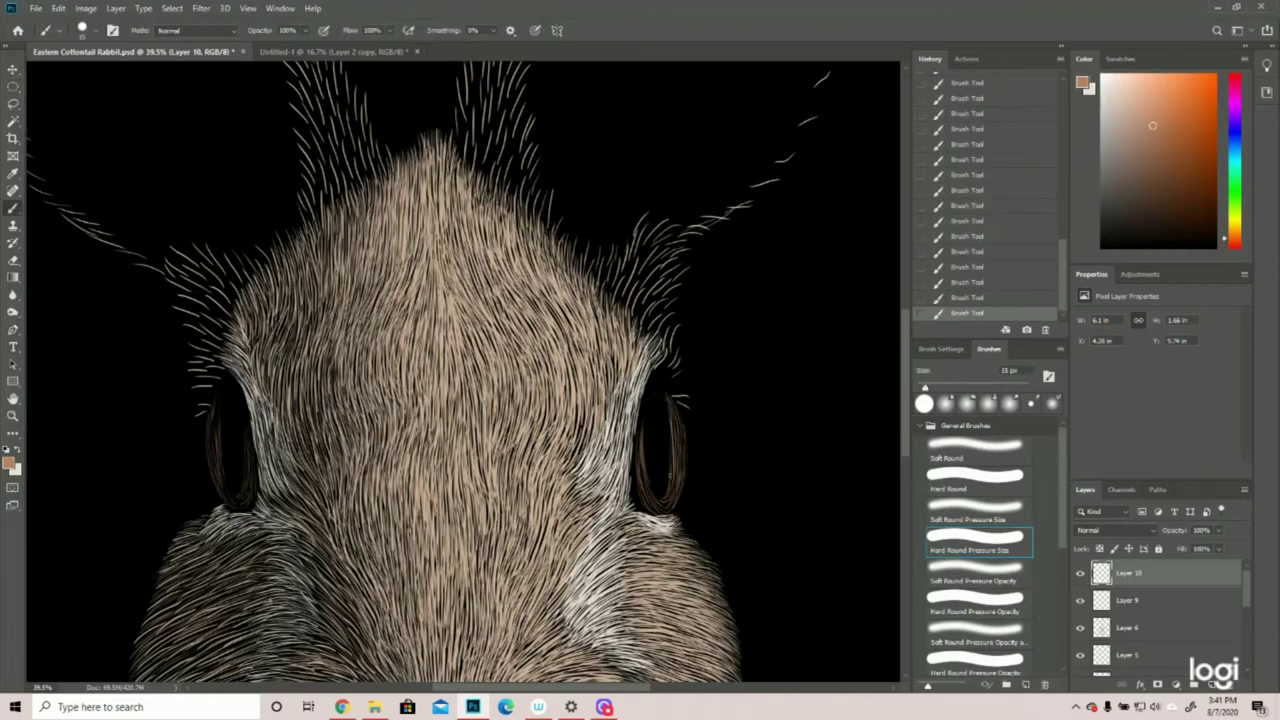
{"action": "left_click_drag", "start_coordinate": [670, 480], "coordinate": [670, 432]}
{"action": "key", "text": "m"}
{"action": "left_click_drag", "start_coordinate": [225, 398], "coordinate": [247, 497]}
{"action": "left_click_drag", "start_coordinate": [240, 450], "coordinate": [662, 446]}
{"action": "key", "text": "ctrl+d"}
{"action": "key", "text": "b"}
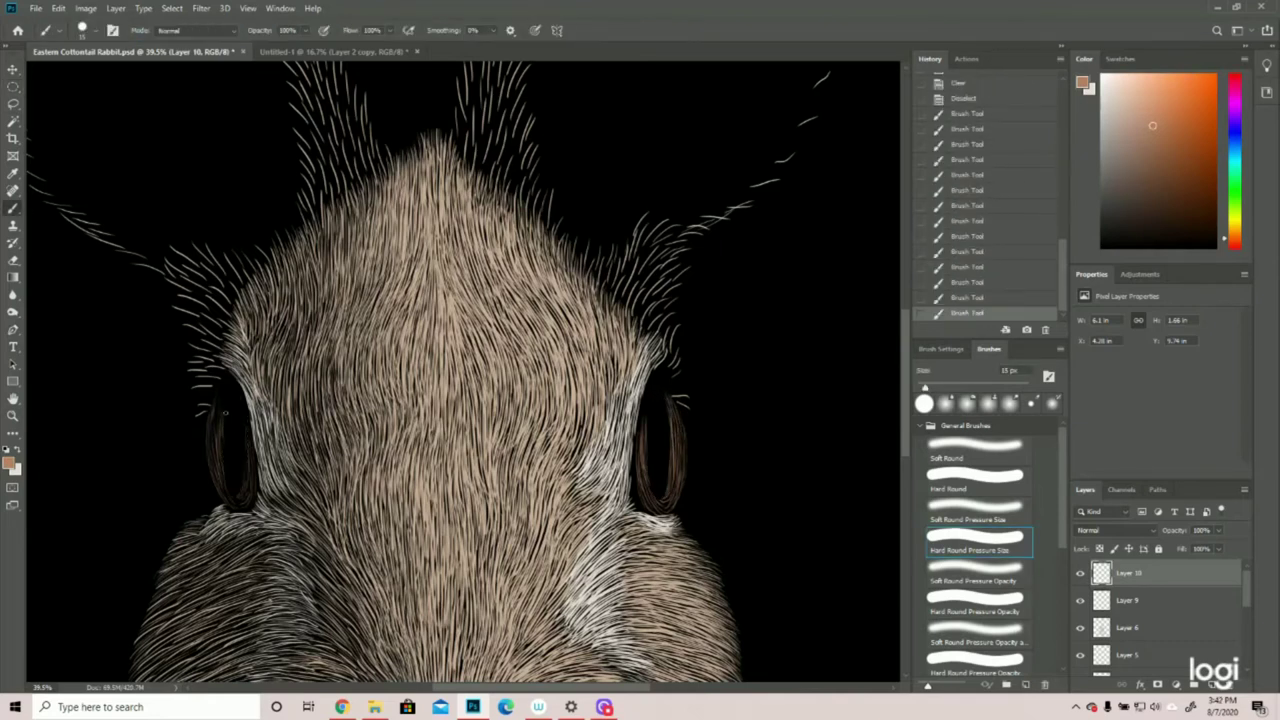
- Save the document and add another new layer above the faint iris strokes
{"action": "key", "text": "z"}
{"action": "mouse_move", "coordinate": [420, 386]}
{"action": "left_mouse_down"}
{"action": "mouse_move", "coordinate": [340, 386]}
{"action": "mouse_move", "coordinate": [365, 386]}
{"action": "left_mouse_up"}
{"action": "key", "text": "ctrl+s"}
{"action": "left_click", "coordinate": [1212, 686]}
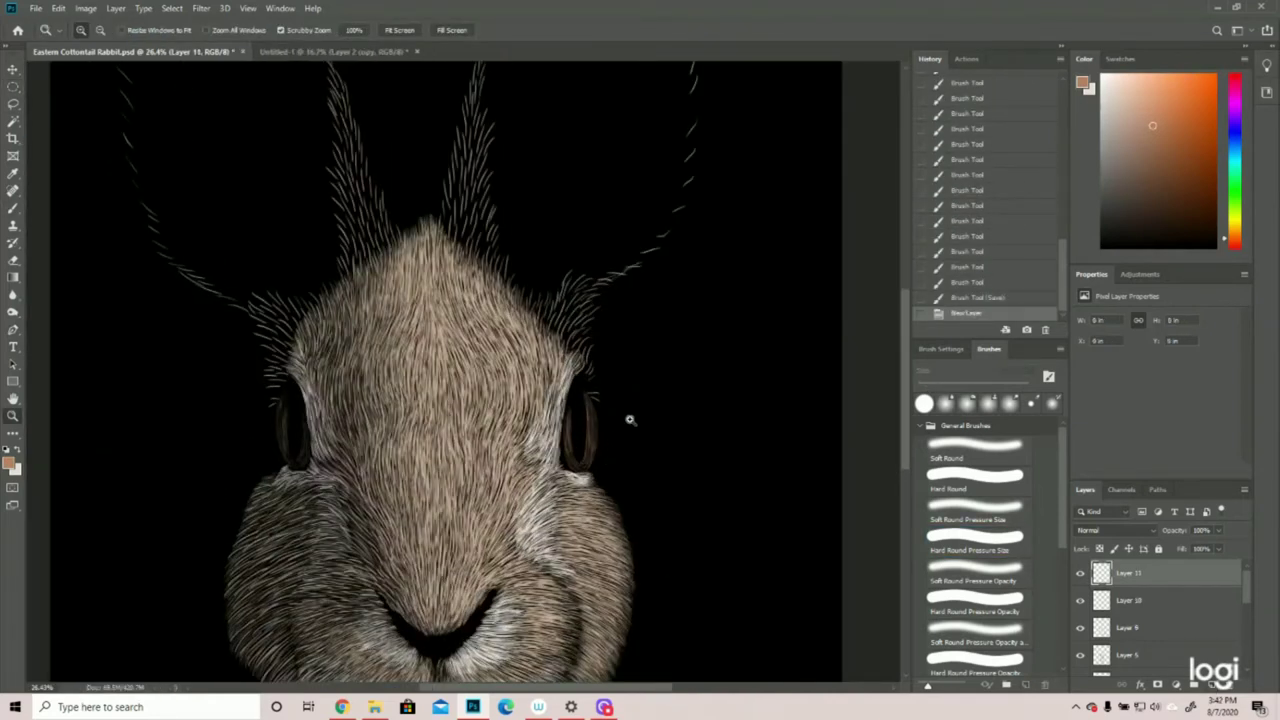
{"action": "scroll", "coordinate": [611, 409], "scroll_direction": "up", "scroll_amount": 2}
{"action": "scroll", "coordinate": [626, 415], "scroll_direction": "up", "scroll_amount": 4}
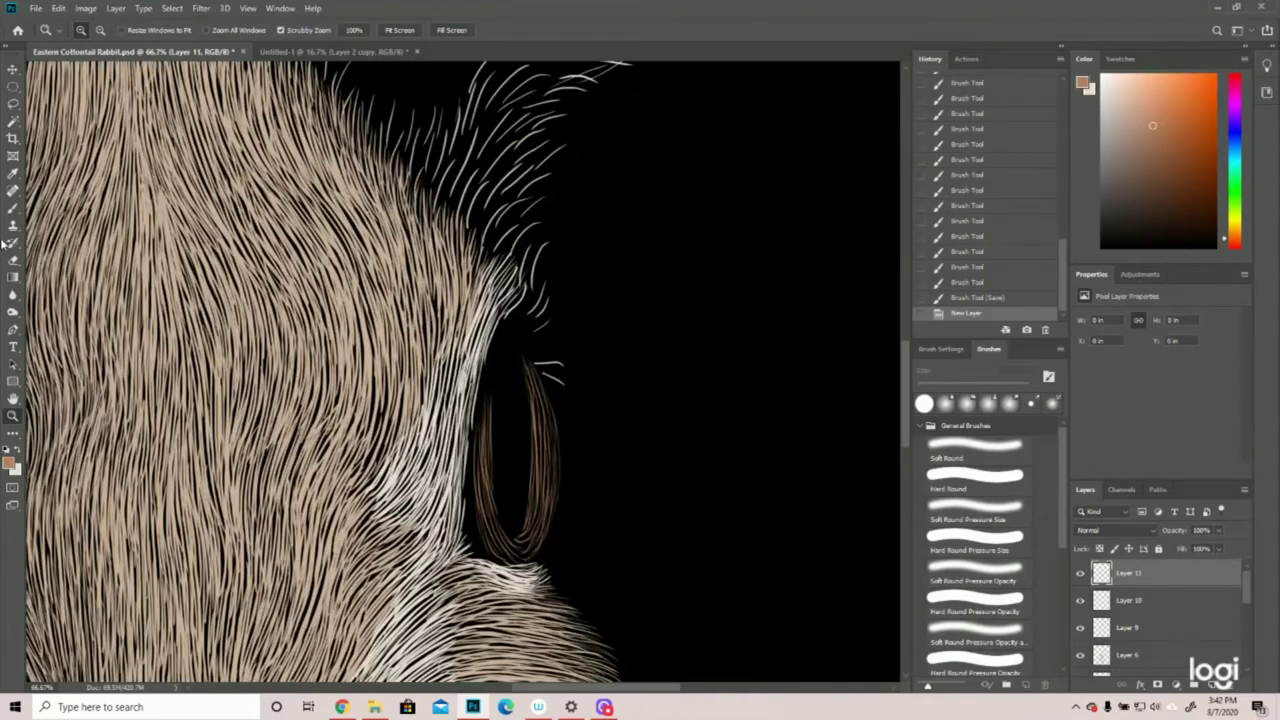
{"action": "key", "text": "b"}
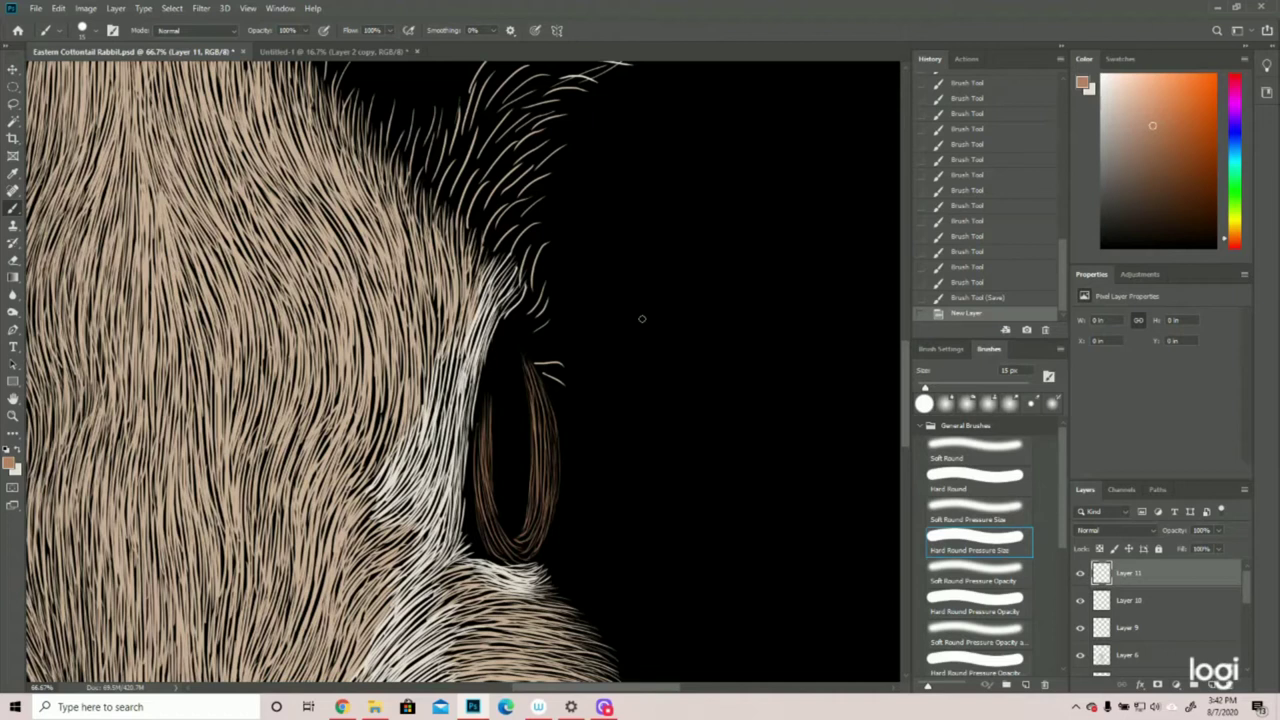
{"action": "mouse_move", "coordinate": [700, 210]}
{"action": "left_mouse_down"}
{"action": "mouse_move", "coordinate": [648, 292]}
{"action": "mouse_move", "coordinate": [694, 267]}
{"action": "left_mouse_up"}
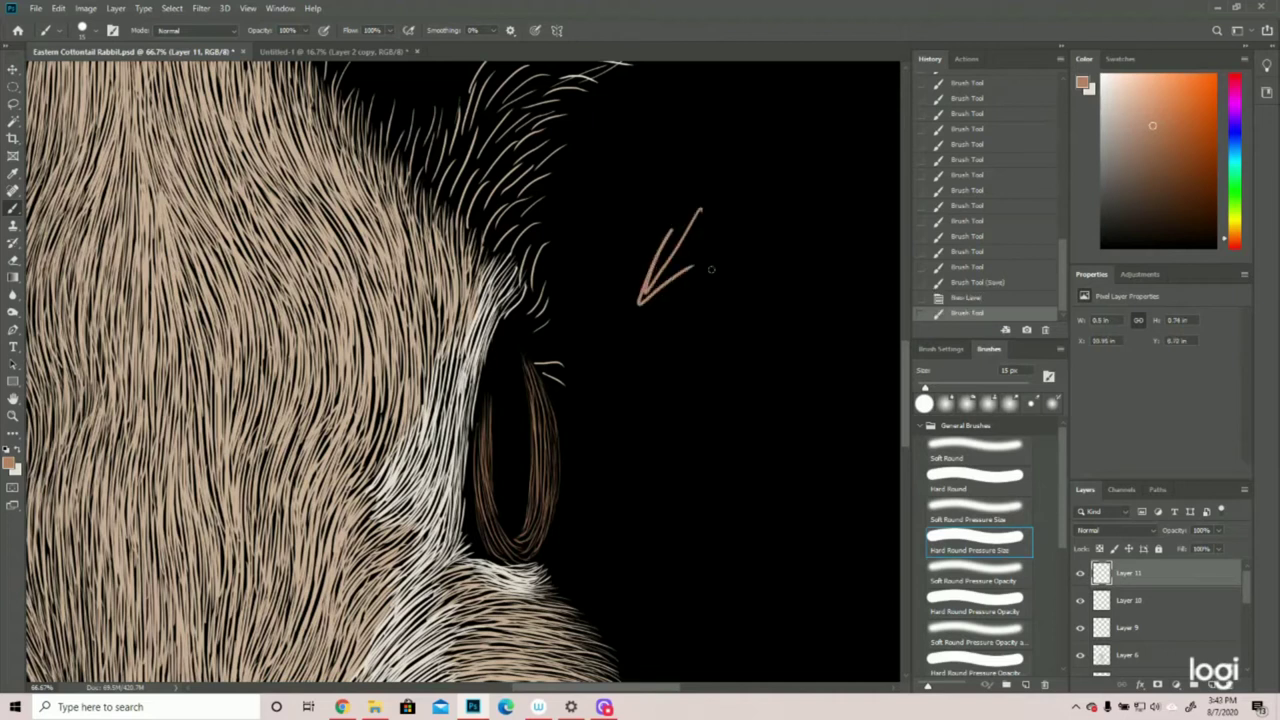
{"action": "left_click", "coordinate": [978, 298]}
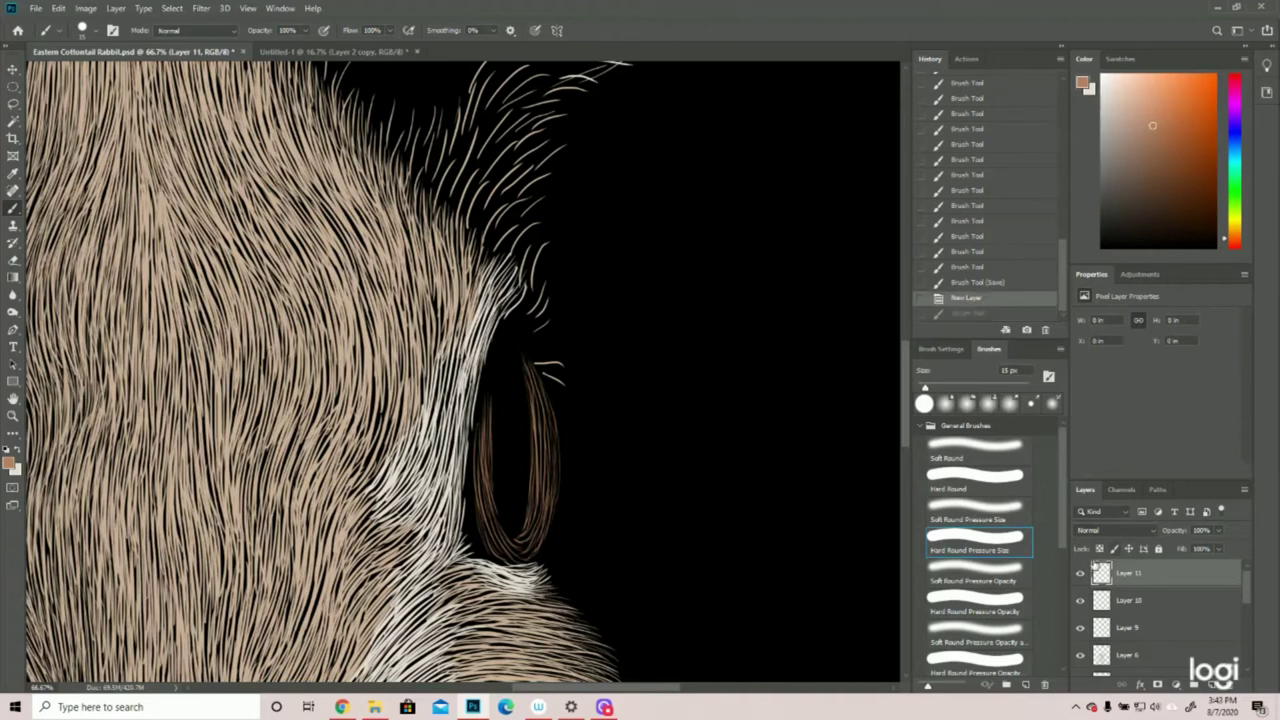
- Build up the right-hand eye's iris on the new layer with dense brown strokes along both sides and the lower curve
{"action": "left_click_drag", "start_coordinate": [538, 399], "coordinate": [546, 464]}
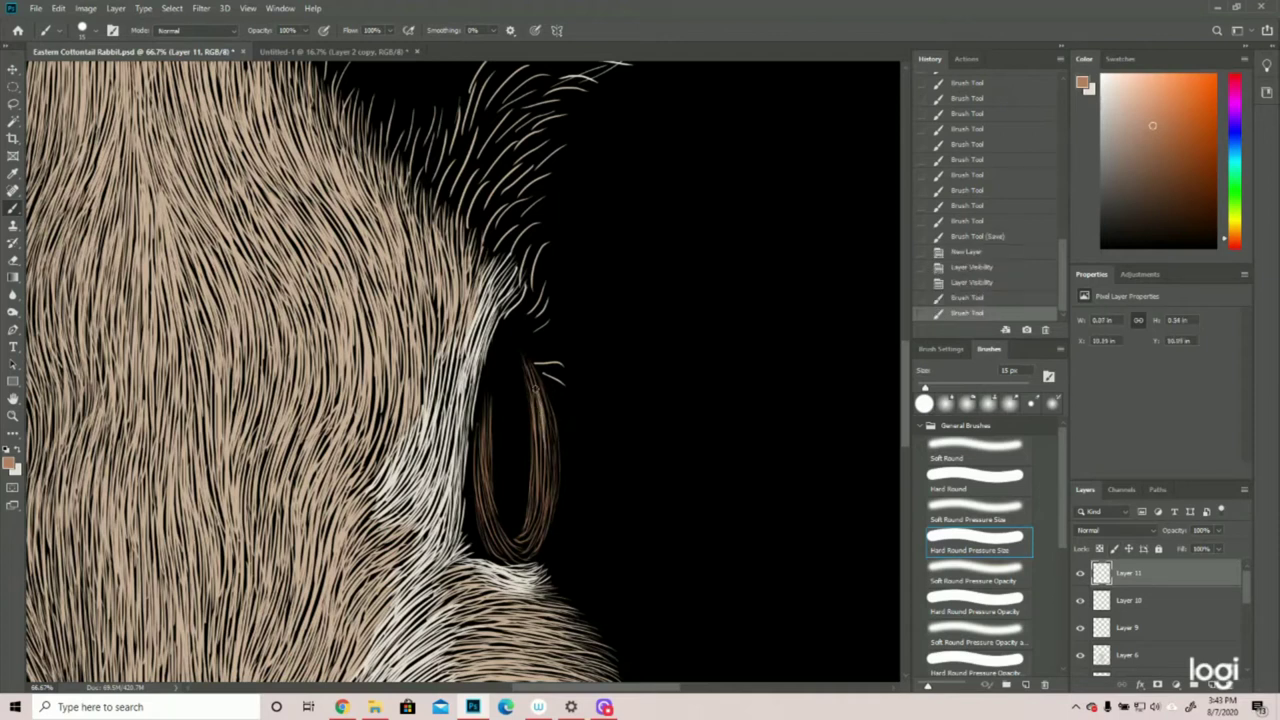
{"action": "left_click_drag", "start_coordinate": [532, 370], "coordinate": [552, 468]}
{"action": "left_click_drag", "start_coordinate": [540, 395], "coordinate": [548, 535]}
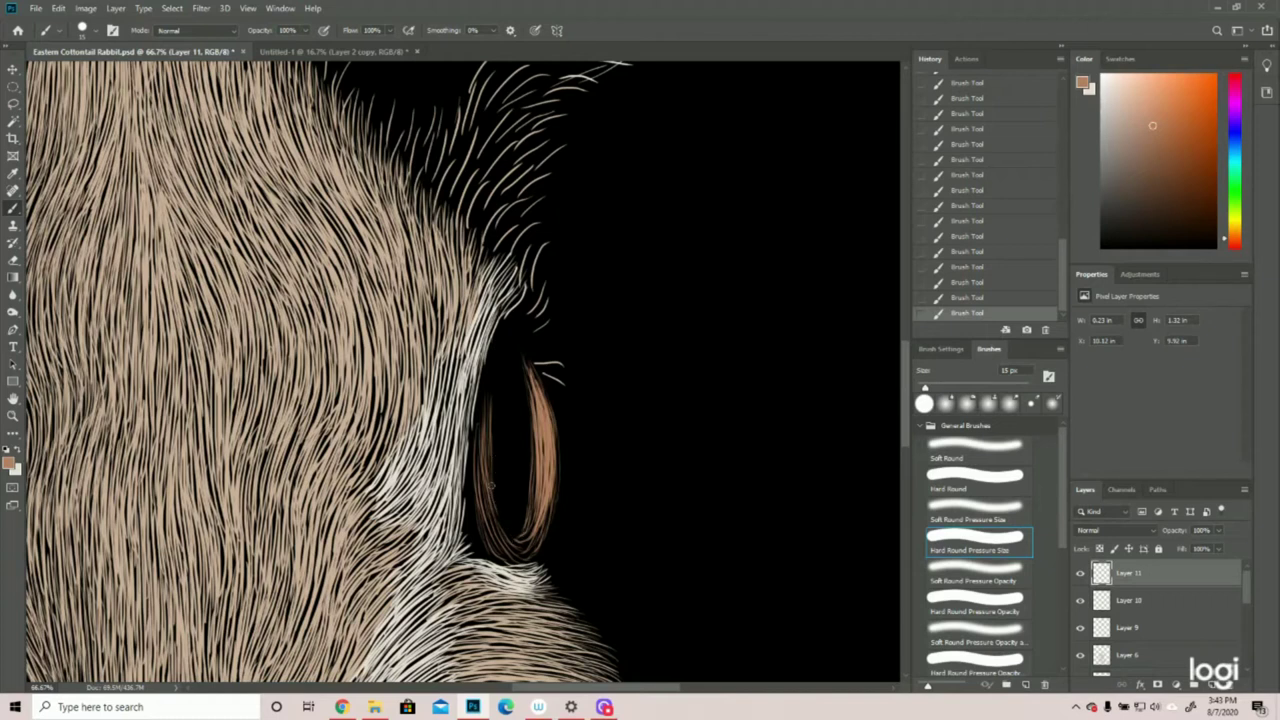
{"action": "mouse_move", "coordinate": [491, 477]}
{"action": "left_mouse_down"}
{"action": "mouse_move", "coordinate": [524, 540]}
{"action": "mouse_move", "coordinate": [548, 490]}
{"action": "left_mouse_up"}
{"action": "left_click_drag", "start_coordinate": [518, 546], "coordinate": [536, 532]}
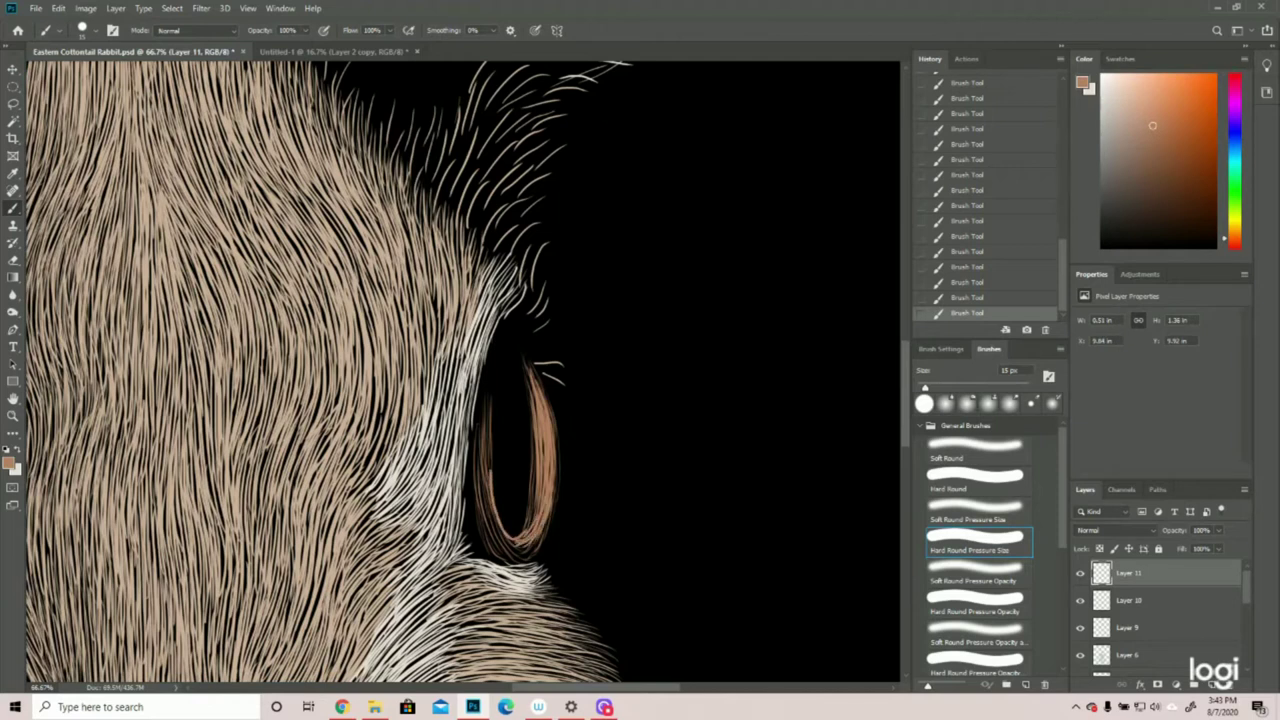
{"action": "left_click_drag", "start_coordinate": [506, 544], "coordinate": [527, 548]}
{"action": "left_click_drag", "start_coordinate": [508, 545], "coordinate": [530, 551]}
{"action": "left_click_drag", "start_coordinate": [530, 383], "coordinate": [523, 352]}
{"action": "mouse_move", "coordinate": [547, 430]}
{"action": "left_mouse_down"}
{"action": "mouse_move", "coordinate": [527, 556]}
{"action": "mouse_move", "coordinate": [497, 473]}
{"action": "left_mouse_up"}
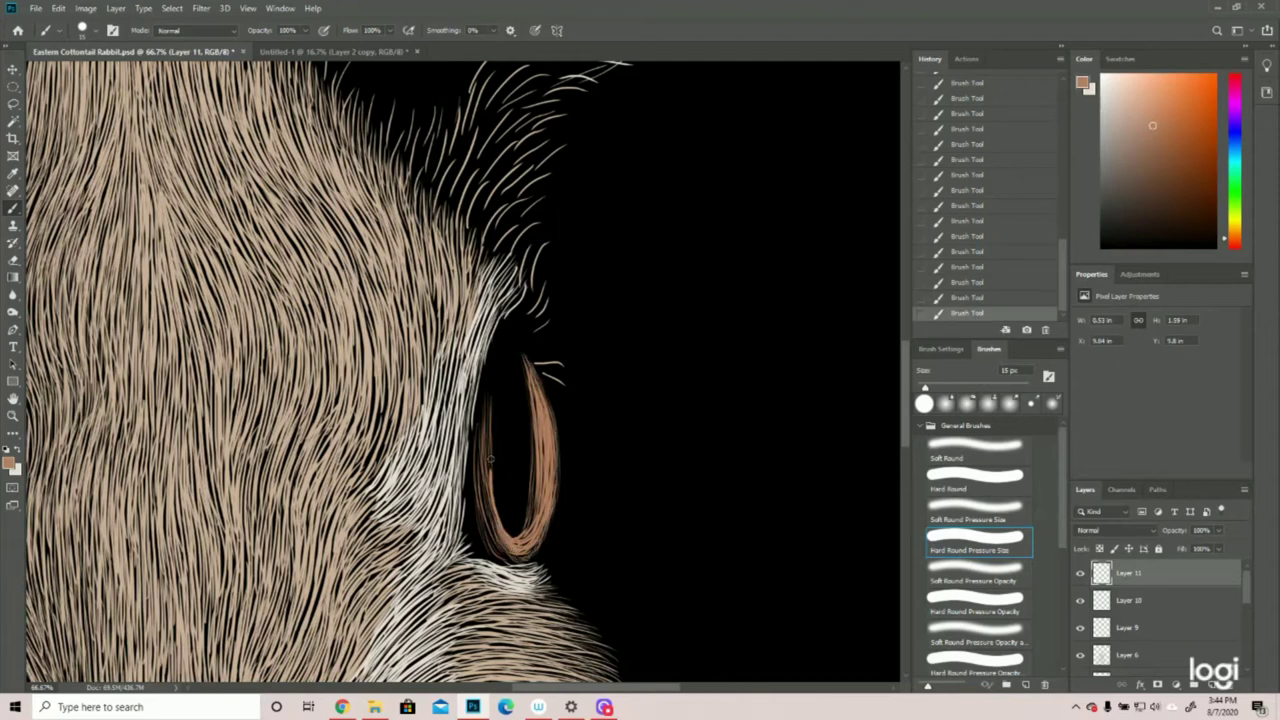
{"action": "left_click_drag", "start_coordinate": [491, 459], "coordinate": [490, 505]}
{"action": "mouse_move", "coordinate": [526, 526]}
{"action": "left_mouse_down"}
{"action": "mouse_move", "coordinate": [532, 477]}
{"action": "mouse_move", "coordinate": [532, 509]}
{"action": "left_mouse_up"}
{"action": "left_click_drag", "start_coordinate": [524, 542], "coordinate": [534, 462]}
{"action": "mouse_move", "coordinate": [508, 558]}
{"action": "left_mouse_down"}
{"action": "mouse_move", "coordinate": [484, 484]}
{"action": "mouse_move", "coordinate": [492, 516]}
{"action": "left_mouse_up"}
{"action": "left_click_drag", "start_coordinate": [490, 540], "coordinate": [480, 426]}
{"action": "left_click_drag", "start_coordinate": [512, 566], "coordinate": [490, 522]}
- Build up the left-hand eye's iris with dense brown strokes along both sides and the lower curve
{"action": "key", "text": "z"}
{"action": "left_click_drag", "start_coordinate": [585, 436], "coordinate": [516, 456]}
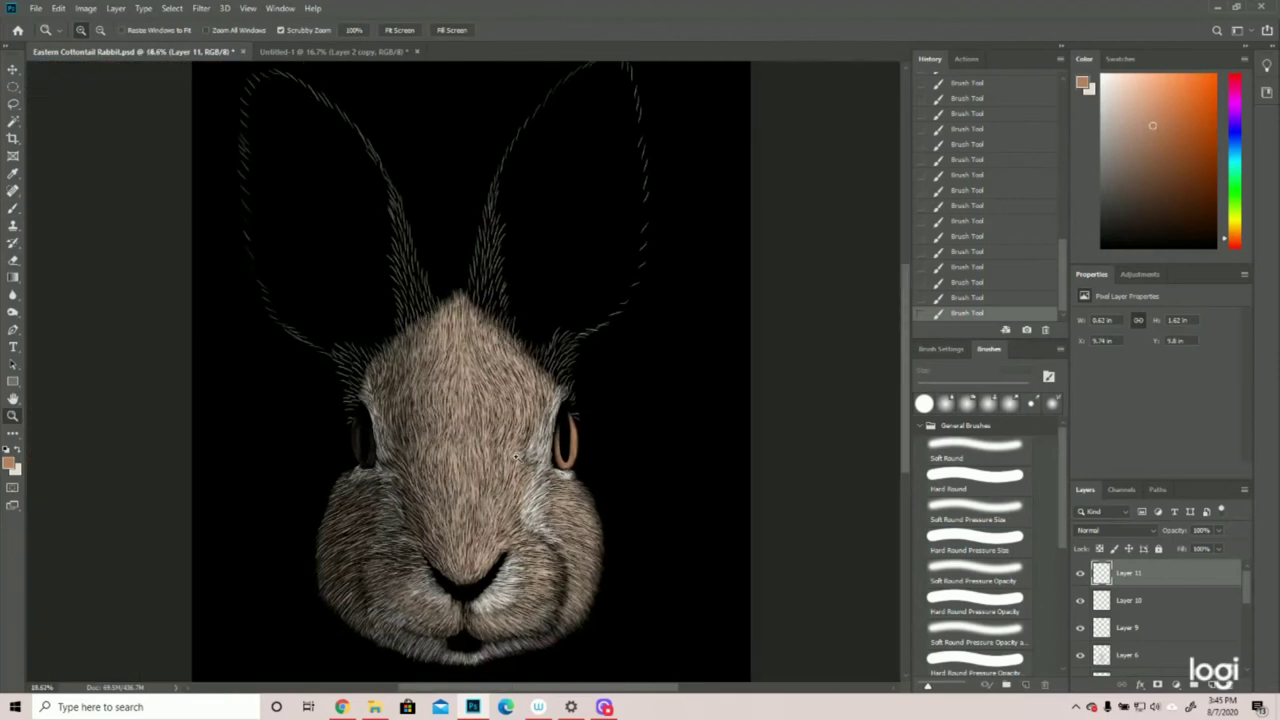
{"action": "left_click_drag", "start_coordinate": [371, 446], "coordinate": [440, 446]}
{"action": "key", "text": "b"}
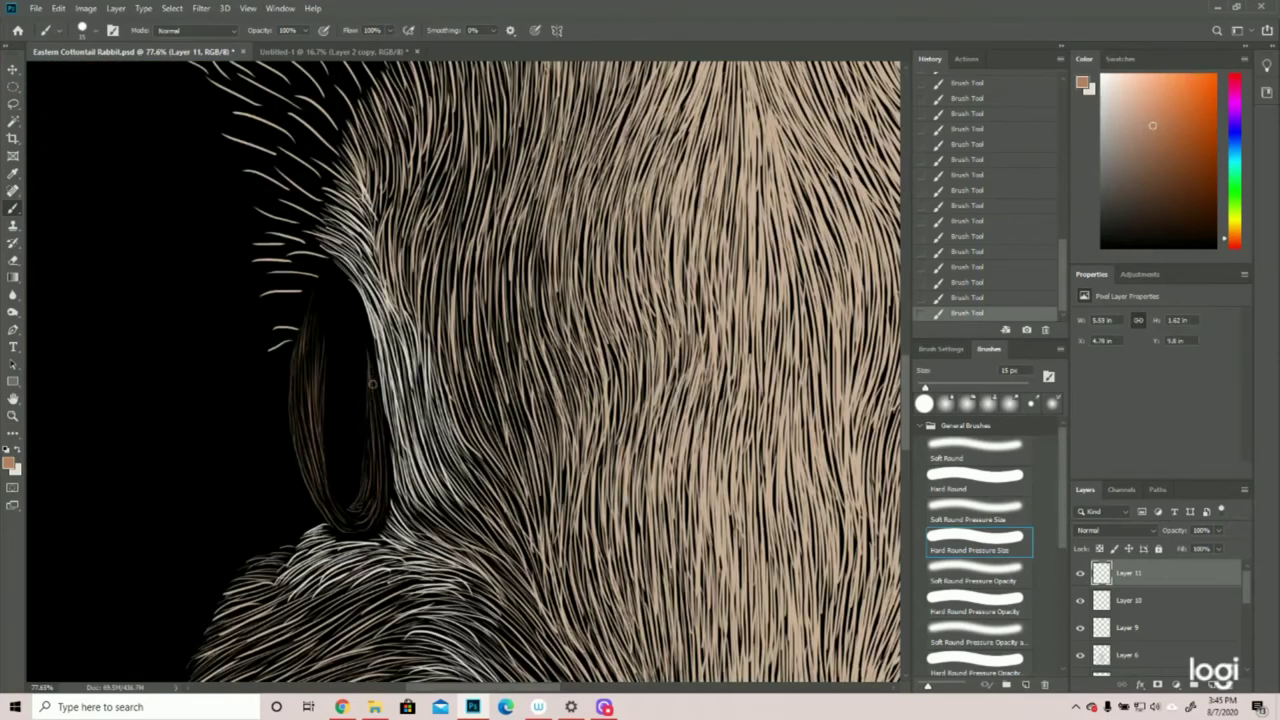
{"action": "mouse_move", "coordinate": [371, 383]}
{"action": "left_mouse_down"}
{"action": "mouse_move", "coordinate": [378, 492]}
{"action": "mouse_move", "coordinate": [360, 518]}
{"action": "left_mouse_up"}
{"action": "left_click_drag", "start_coordinate": [320, 420], "coordinate": [368, 528]}
{"action": "left_click_drag", "start_coordinate": [371, 378], "coordinate": [351, 499]}
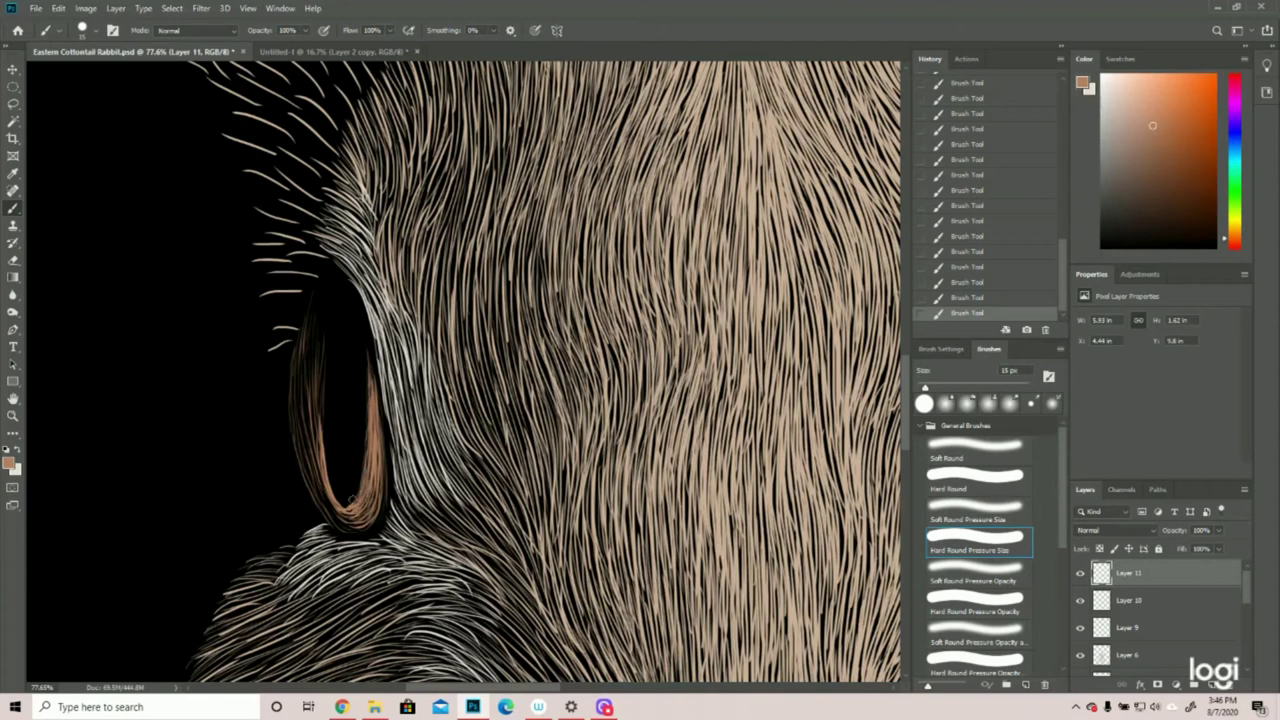
{"action": "left_click_drag", "start_coordinate": [318, 372], "coordinate": [350, 522]}
{"action": "left_click_drag", "start_coordinate": [298, 412], "coordinate": [345, 526]}
{"action": "left_click_drag", "start_coordinate": [326, 300], "coordinate": [296, 425]}
{"action": "left_click_drag", "start_coordinate": [332, 505], "coordinate": [376, 524]}
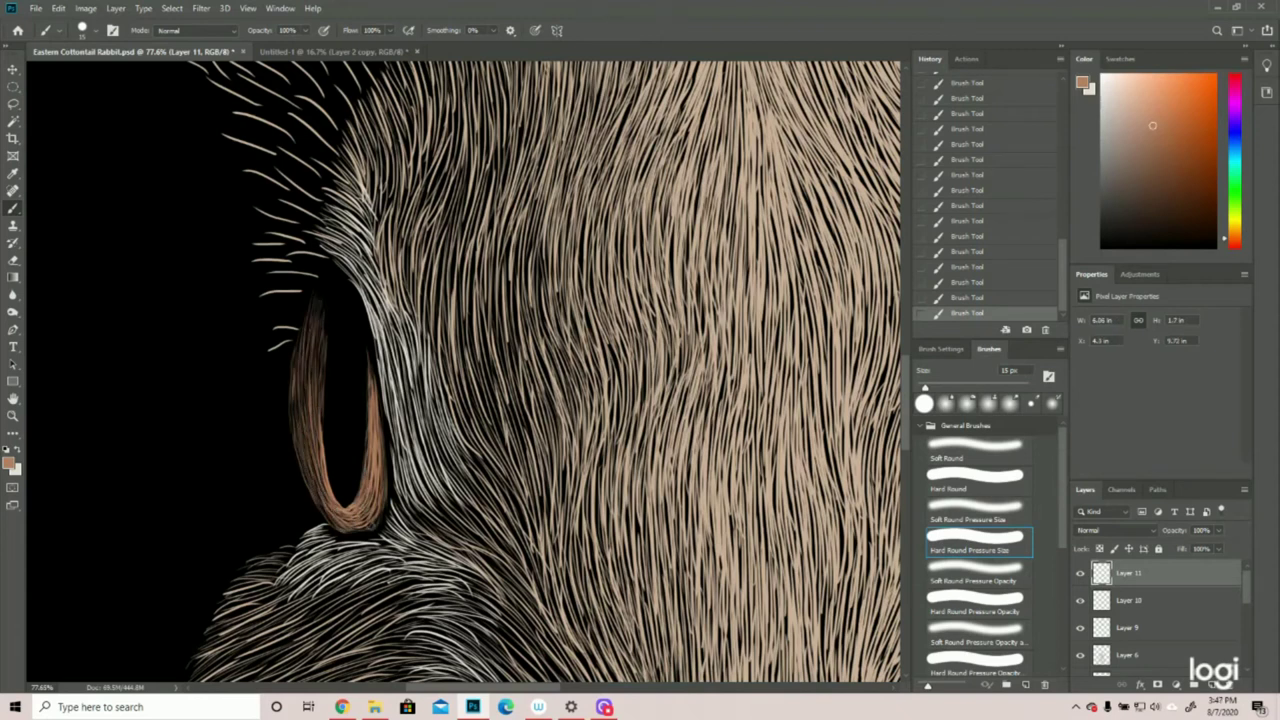
- Add a new layer for the iris highlights and set the foreground color to light tan #c9a07f
{"action": "key", "text": "z"}
{"action": "key", "text": "ctrl+0"}
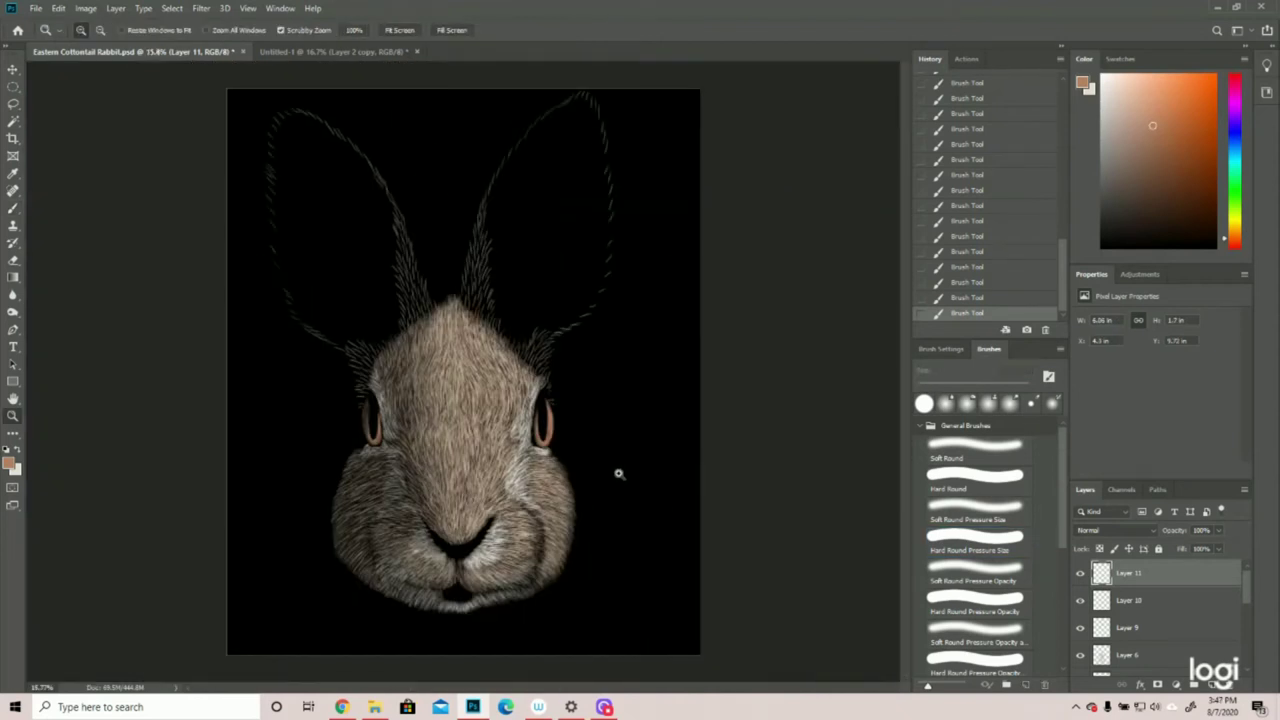
{"action": "left_click", "coordinate": [527, 465]}
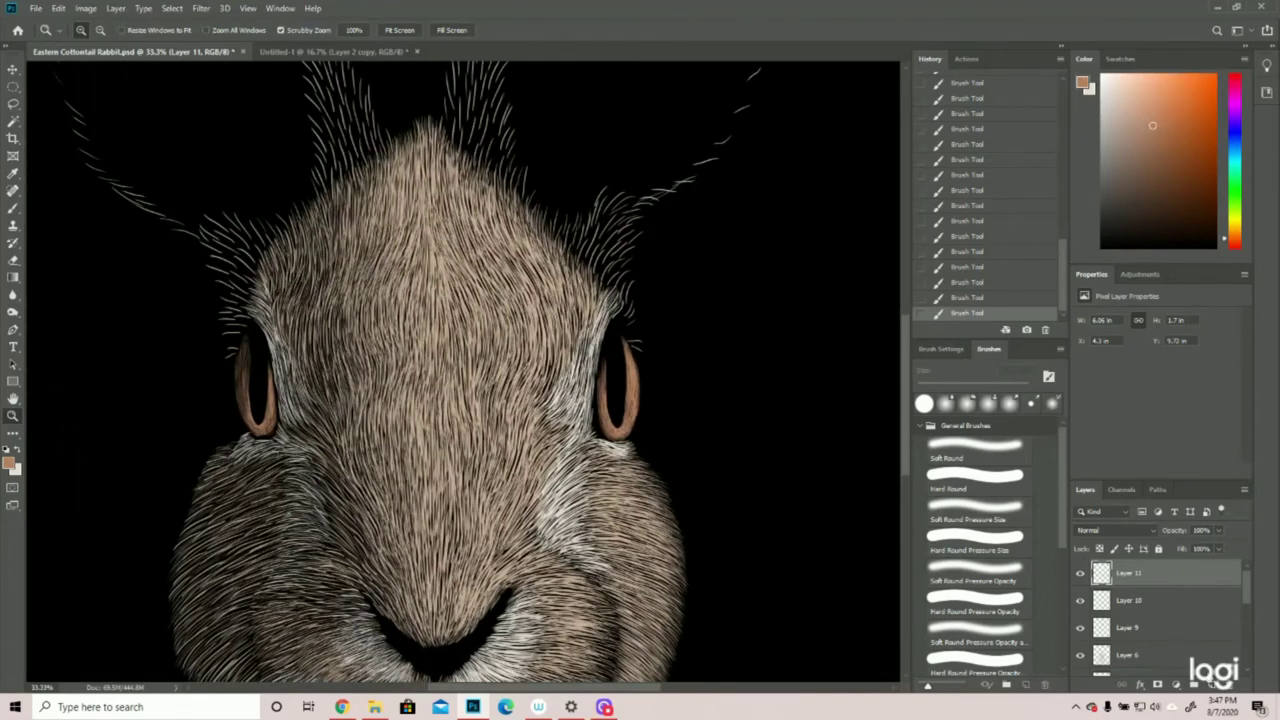
{"action": "left_click", "coordinate": [1208, 685]}
{"action": "left_click", "coordinate": [10, 460]}
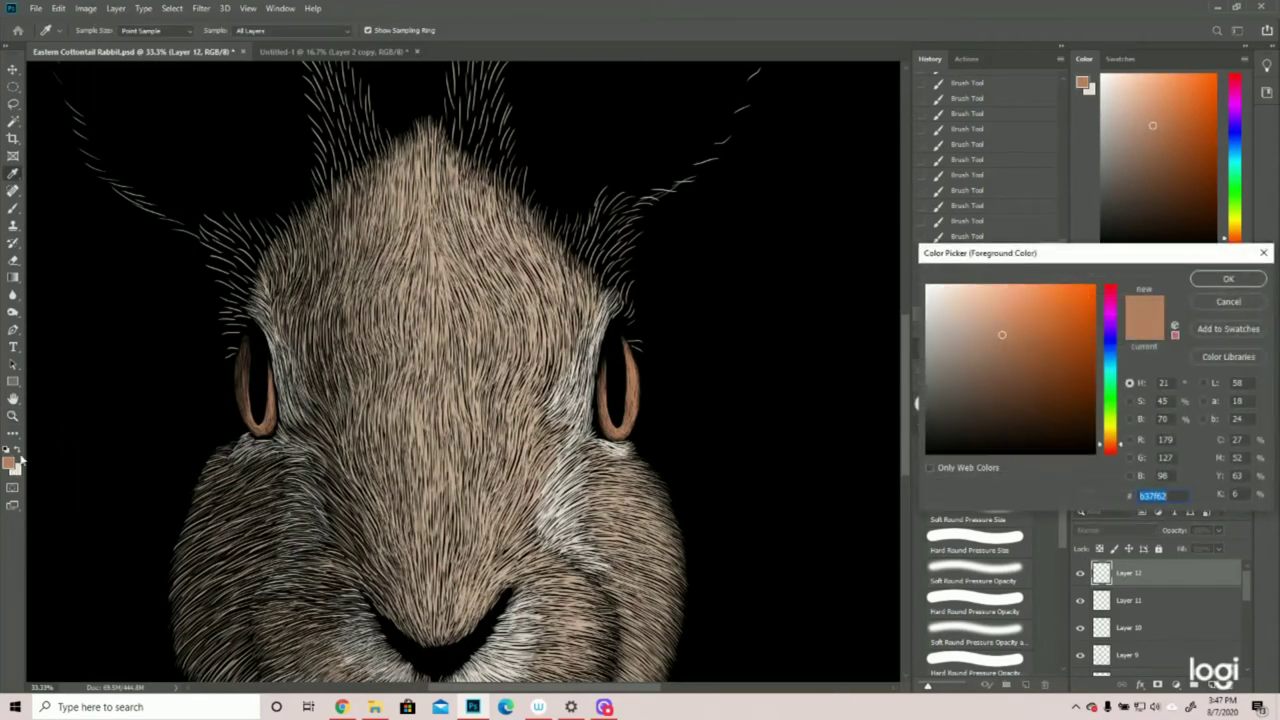
{"action": "left_click", "coordinate": [988, 320]}
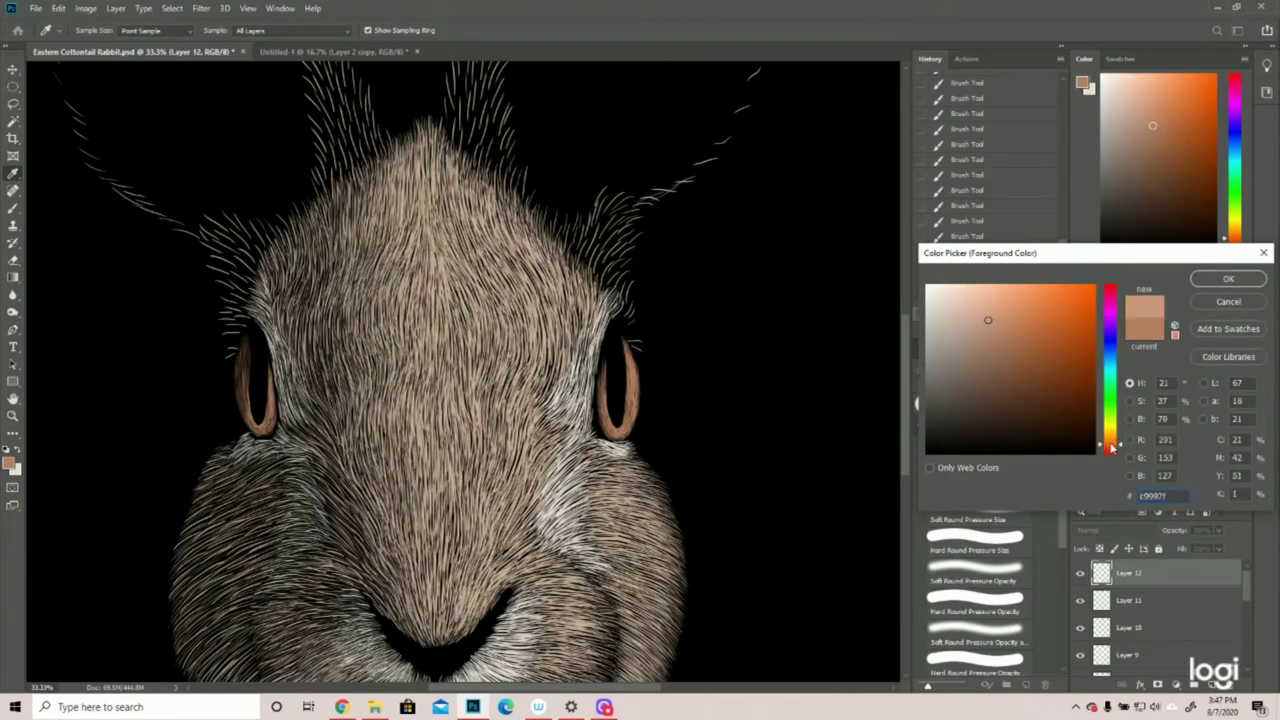
{"action": "left_click_drag", "start_coordinate": [1111, 446], "coordinate": [1111, 444]}
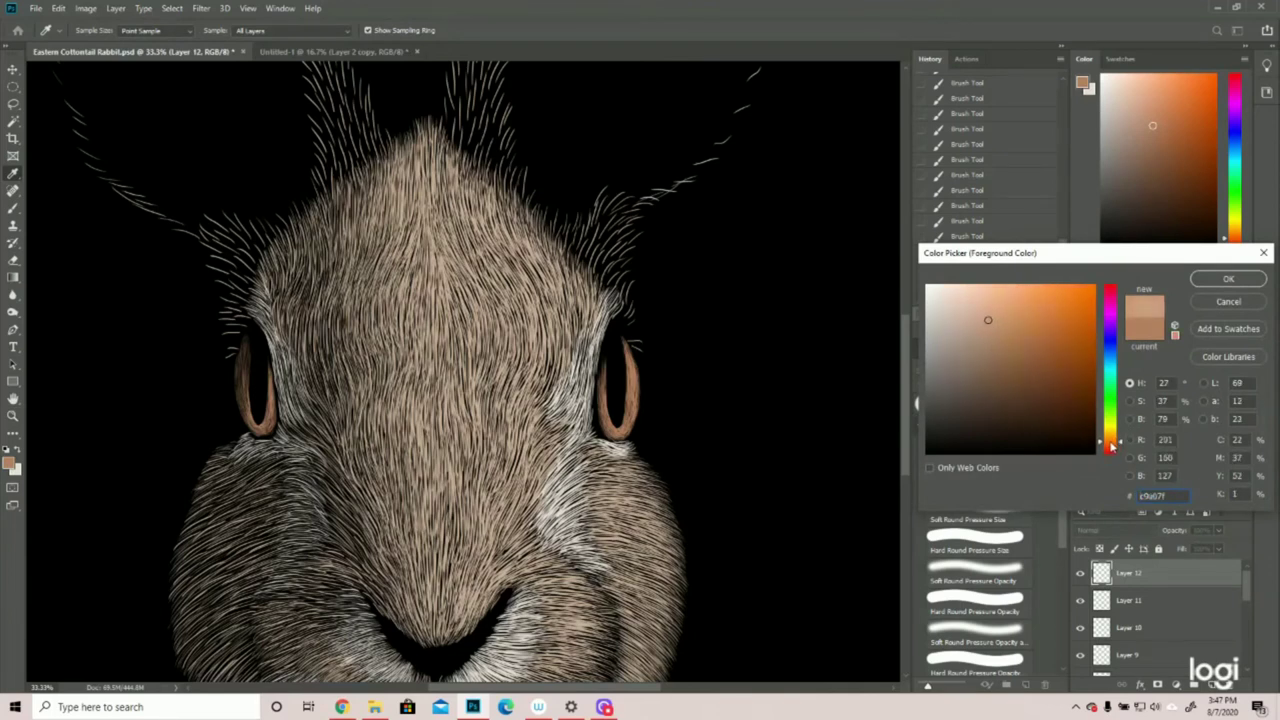
{"action": "left_click", "coordinate": [1217, 282]}
{"action": "key", "text": "z"}
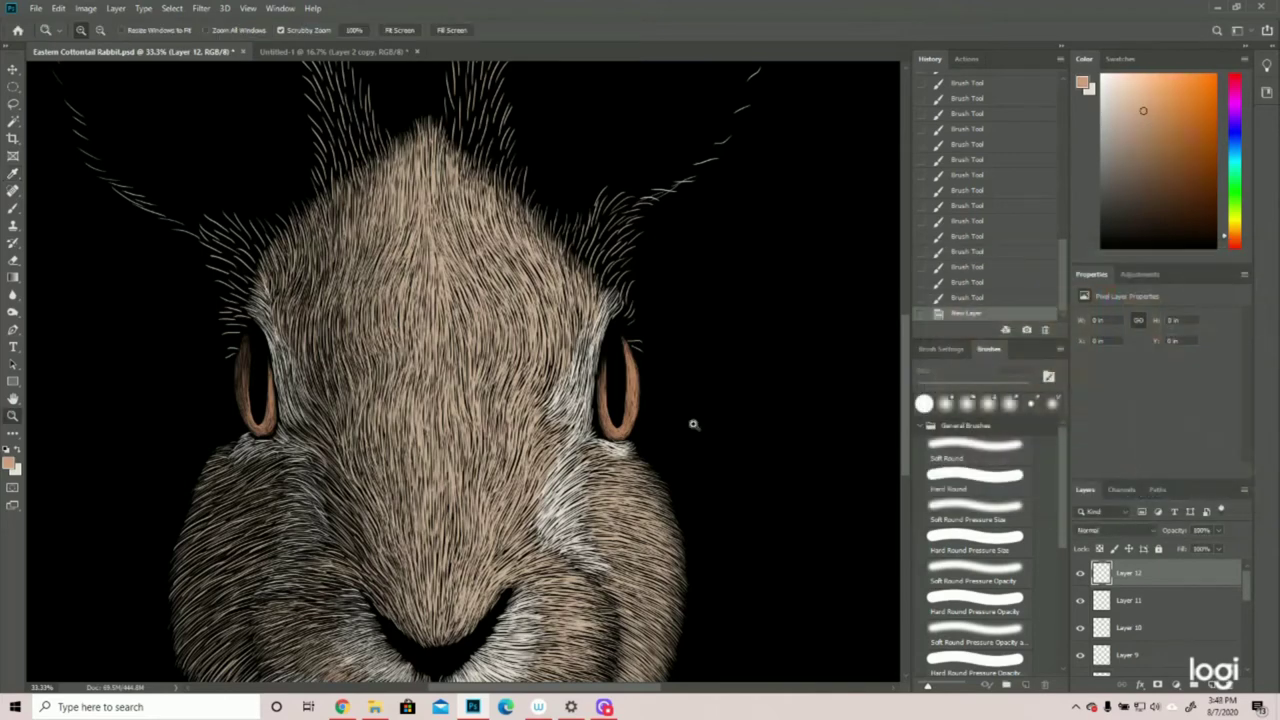
- Brush light tan highlight strokes along the inner lower edge of the right-hand eye's iris
{"action": "left_click_drag", "start_coordinate": [662, 399], "coordinate": [780, 400]}
{"action": "left_click", "coordinate": [13, 207]}
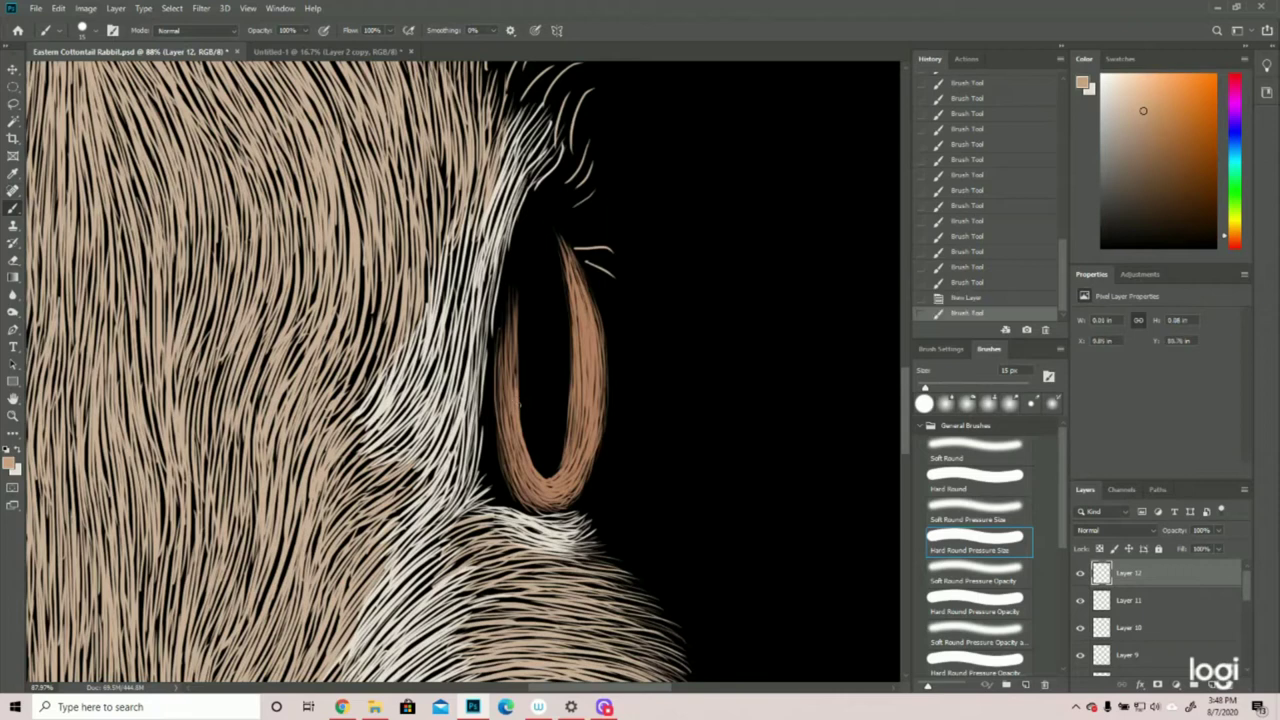
{"action": "left_click_drag", "start_coordinate": [518, 402], "coordinate": [545, 478]}
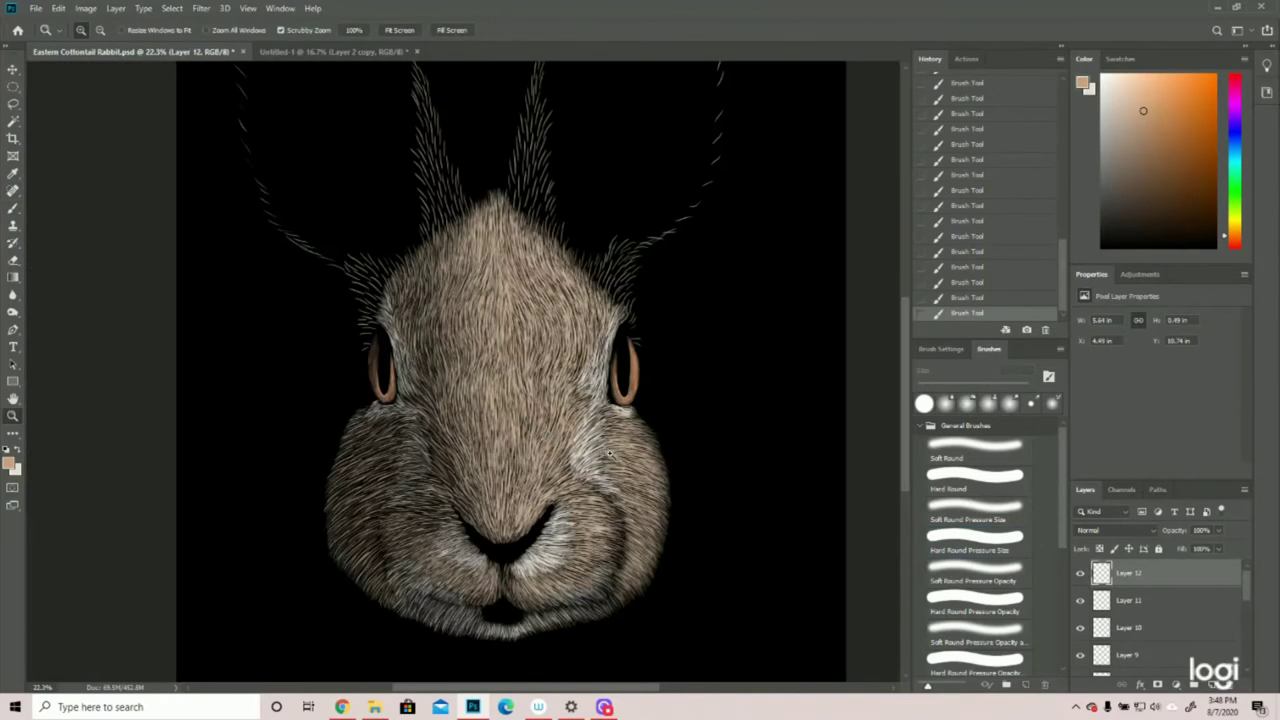
- Add a new layer for the eye reflections and set the foreground color to a pale off-white
{"action": "key", "text": "z"}
{"action": "key", "text": "ctrl+0"}
{"action": "left_click", "coordinate": [1211, 684]}
{"action": "left_click", "coordinate": [9, 463]}
{"action": "left_click", "coordinate": [940, 299]}
{"action": "left_click", "coordinate": [1234, 281]}
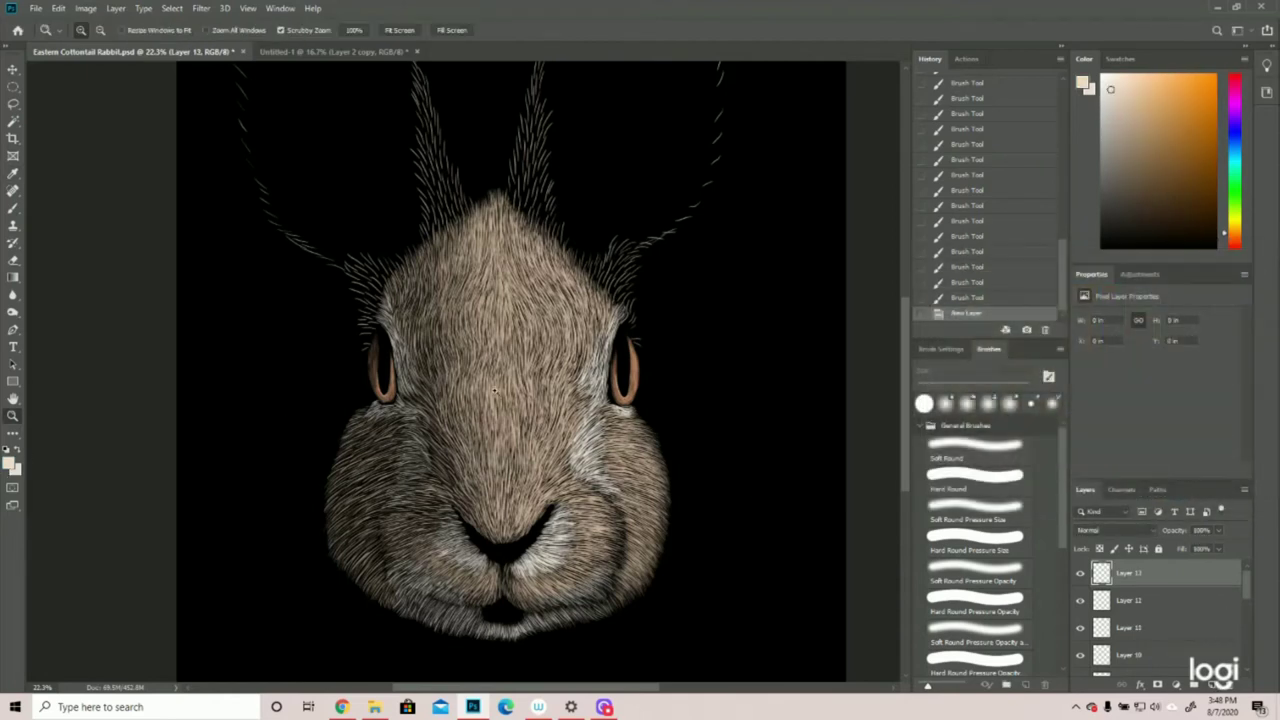
- Select a small ellipse at the inner edge of the left-hand eye's pupil and fill it with the foreground color at 100% opacity
{"action": "left_click", "coordinate": [564, 294]}
{"action": "left_click", "coordinate": [564, 294]}
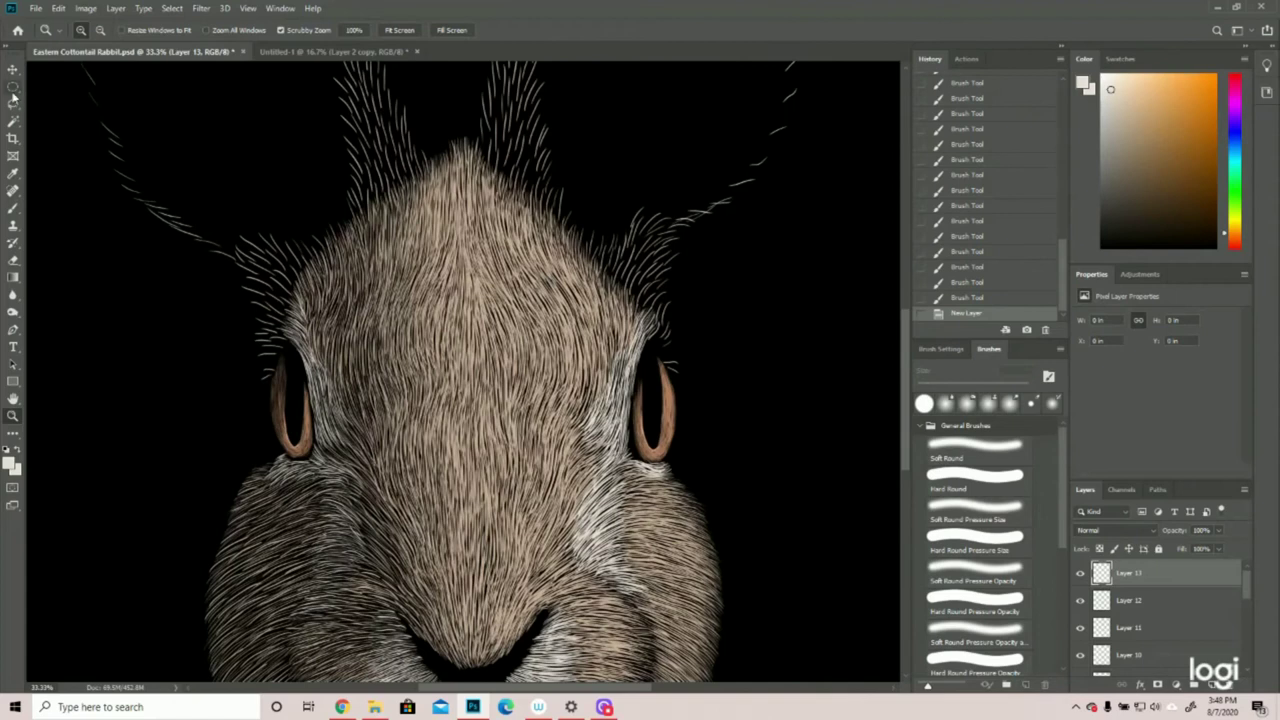
{"action": "left_click", "coordinate": [13, 89]}
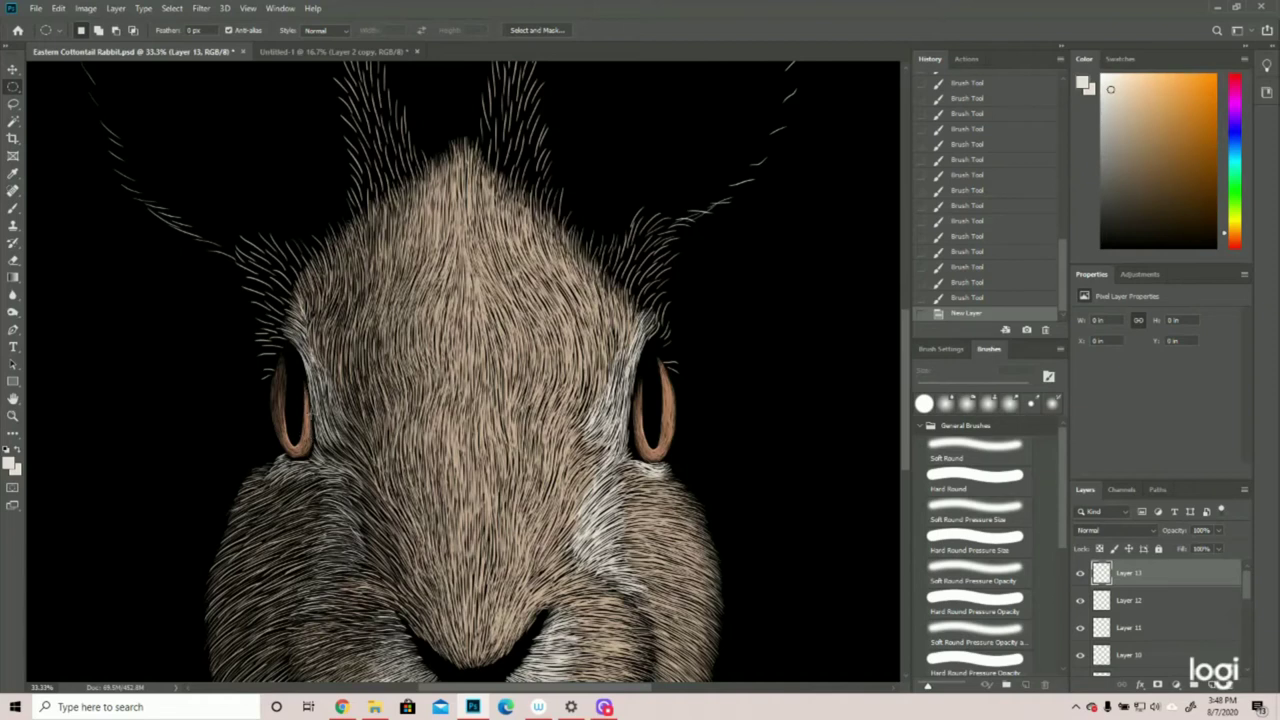
{"action": "left_click", "coordinate": [12, 416]}
{"action": "left_click", "coordinate": [534, 436]}
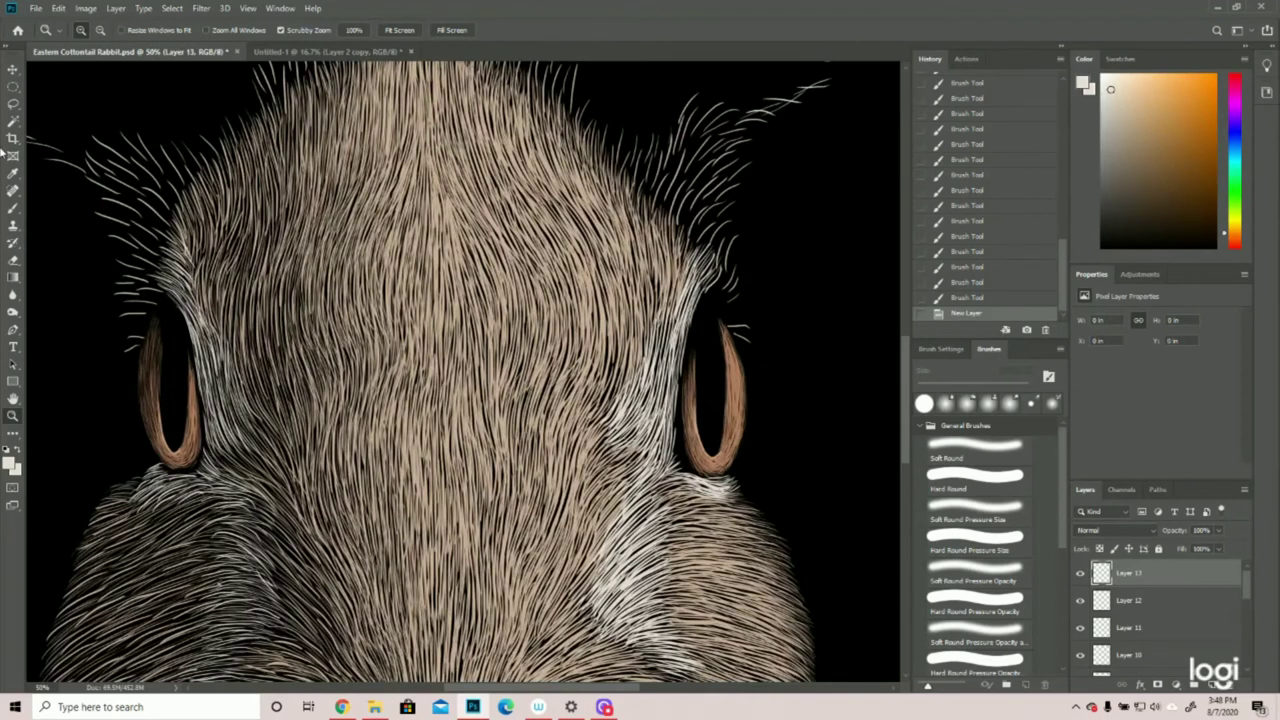
{"action": "left_click", "coordinate": [12, 86]}
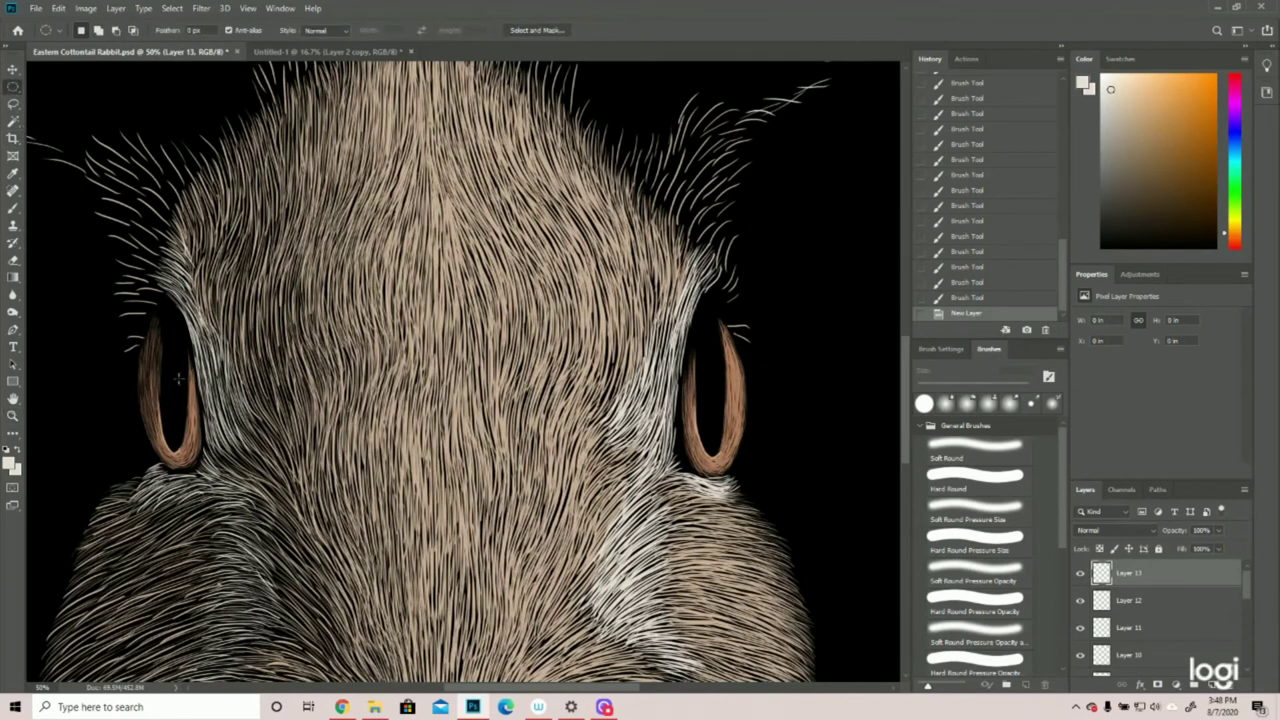
{"action": "left_click_drag", "start_coordinate": [178, 378], "coordinate": [191, 397]}
{"action": "left_click", "coordinate": [58, 8]}
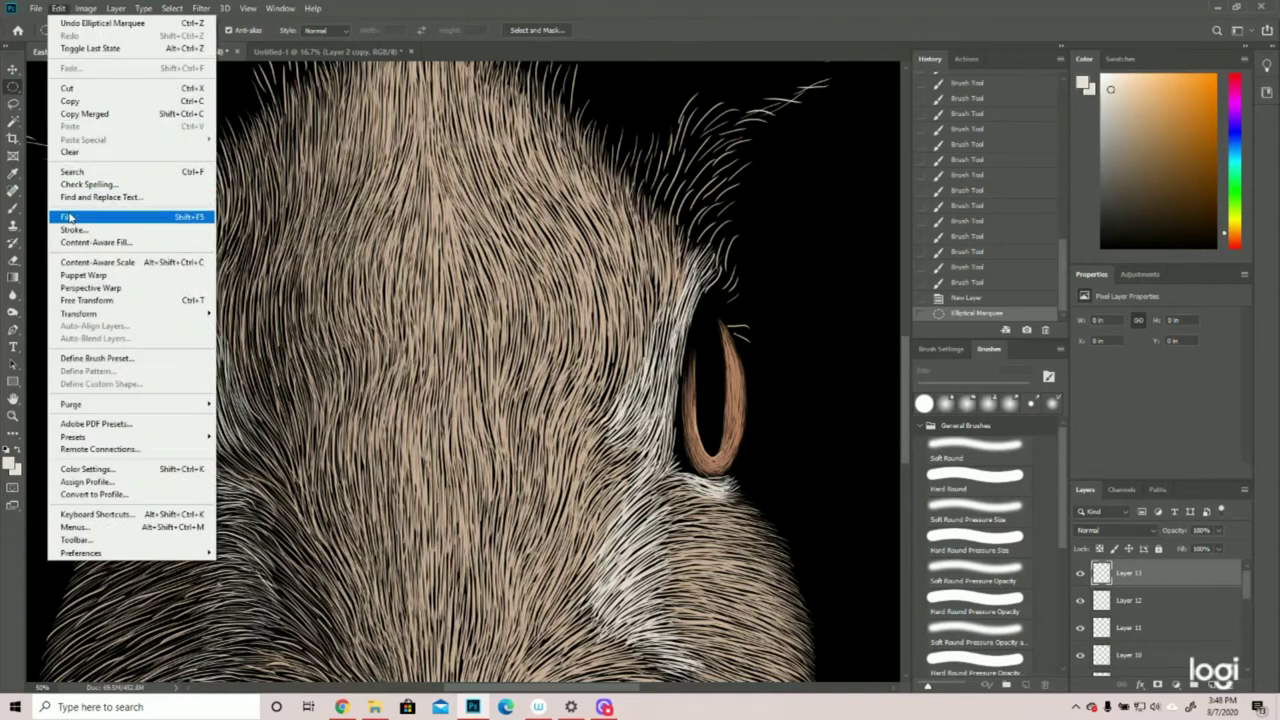
{"action": "left_click", "coordinate": [62, 9]}
{"action": "left_click", "coordinate": [1080, 573]}
{"action": "left_click", "coordinate": [1080, 573]}
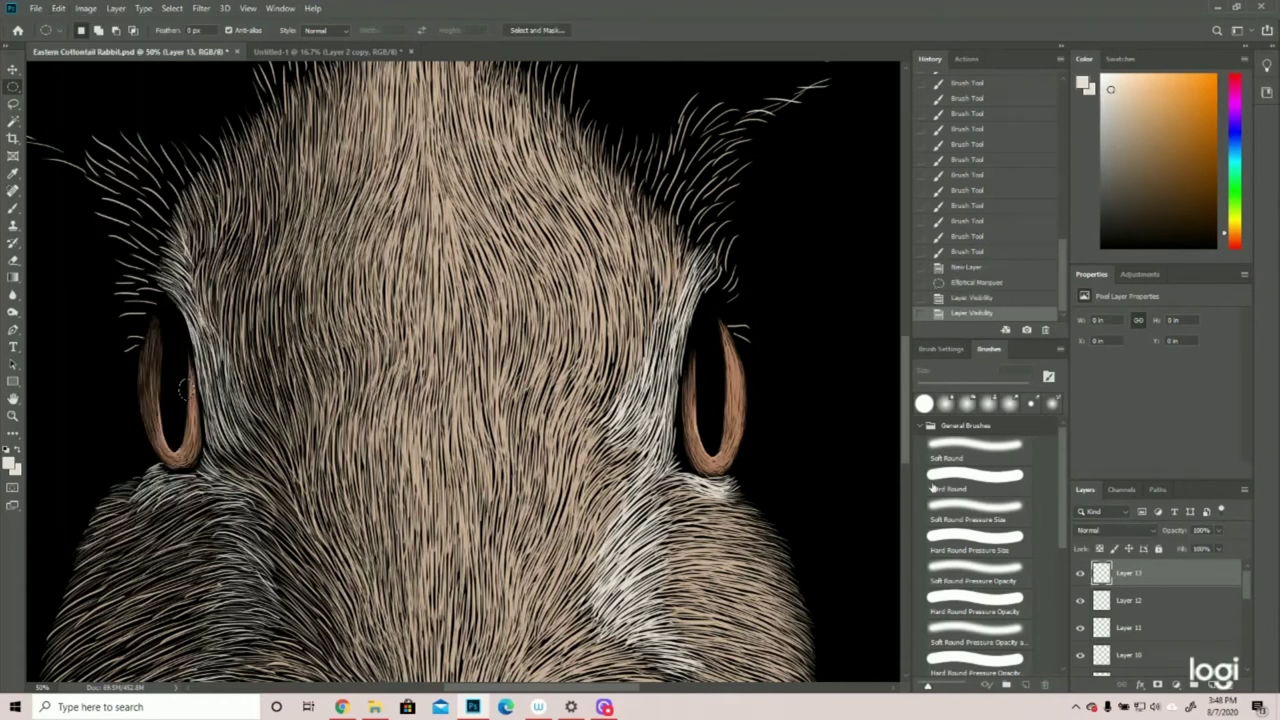
{"action": "left_click", "coordinate": [60, 9]}
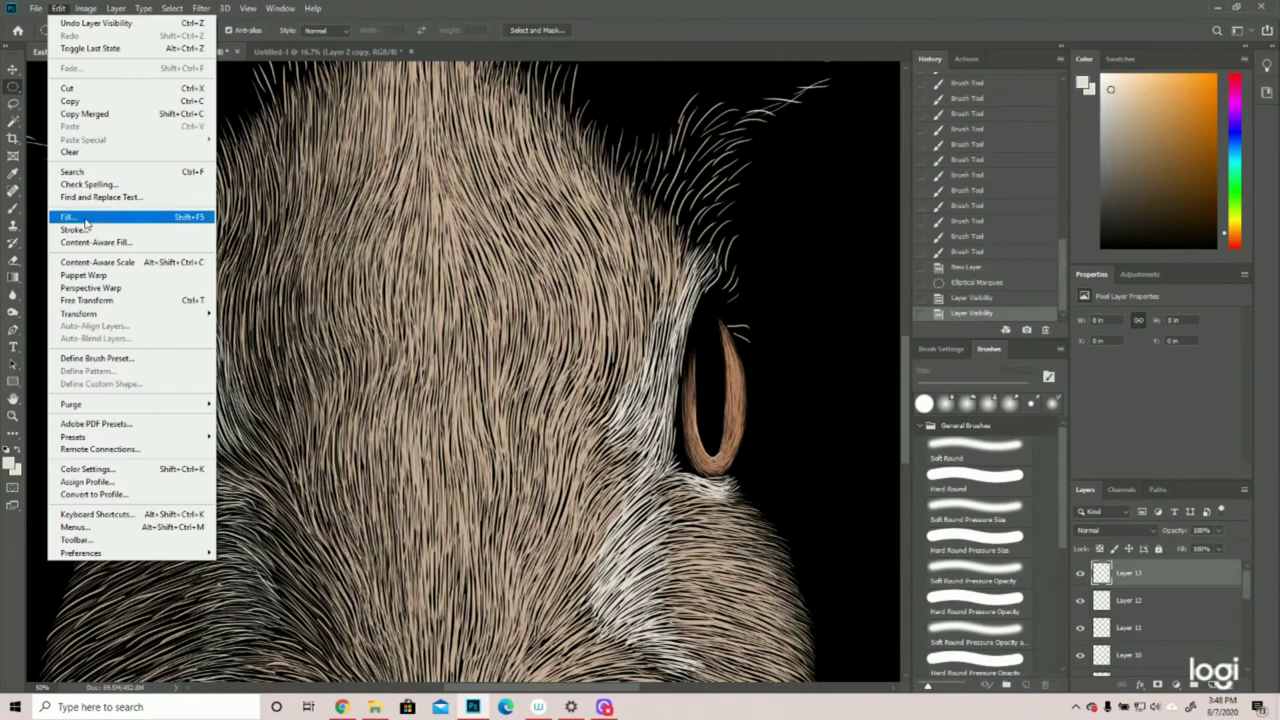
{"action": "left_click", "coordinate": [86, 218]}
{"action": "left_click", "coordinate": [645, 188]}
{"action": "left_click", "coordinate": [638, 187]}
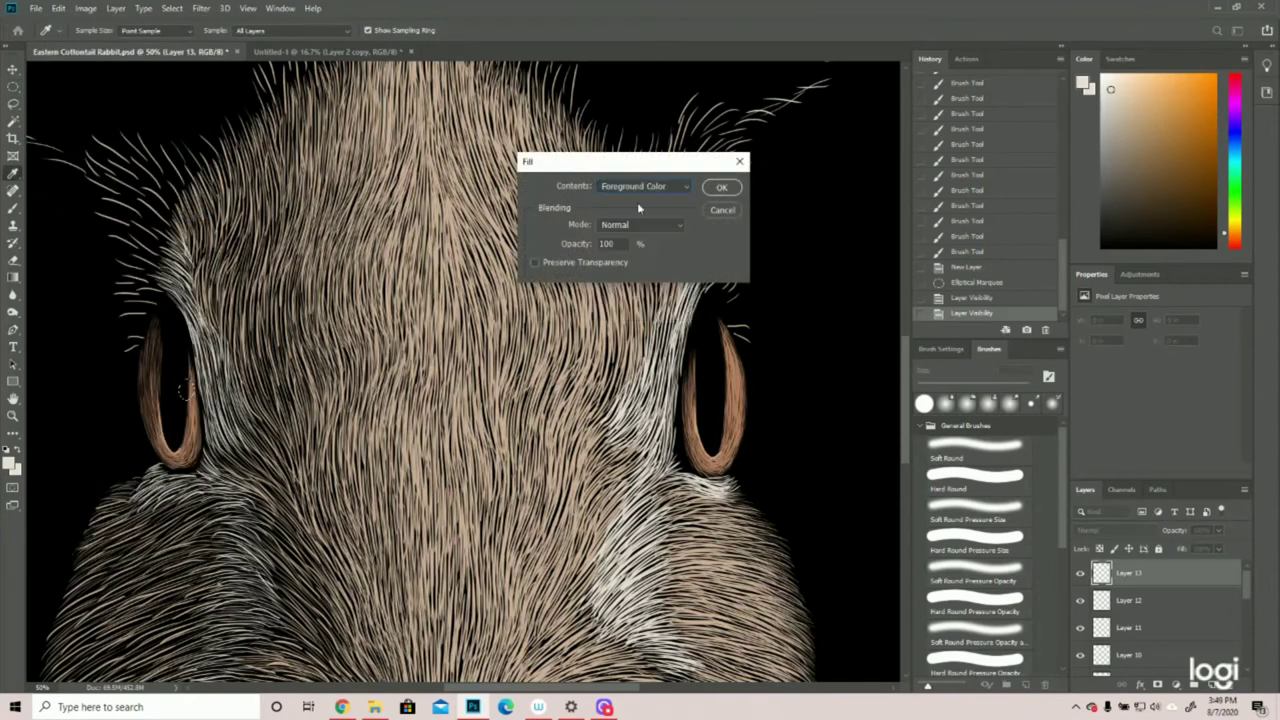
{"action": "left_click", "coordinate": [722, 190]}
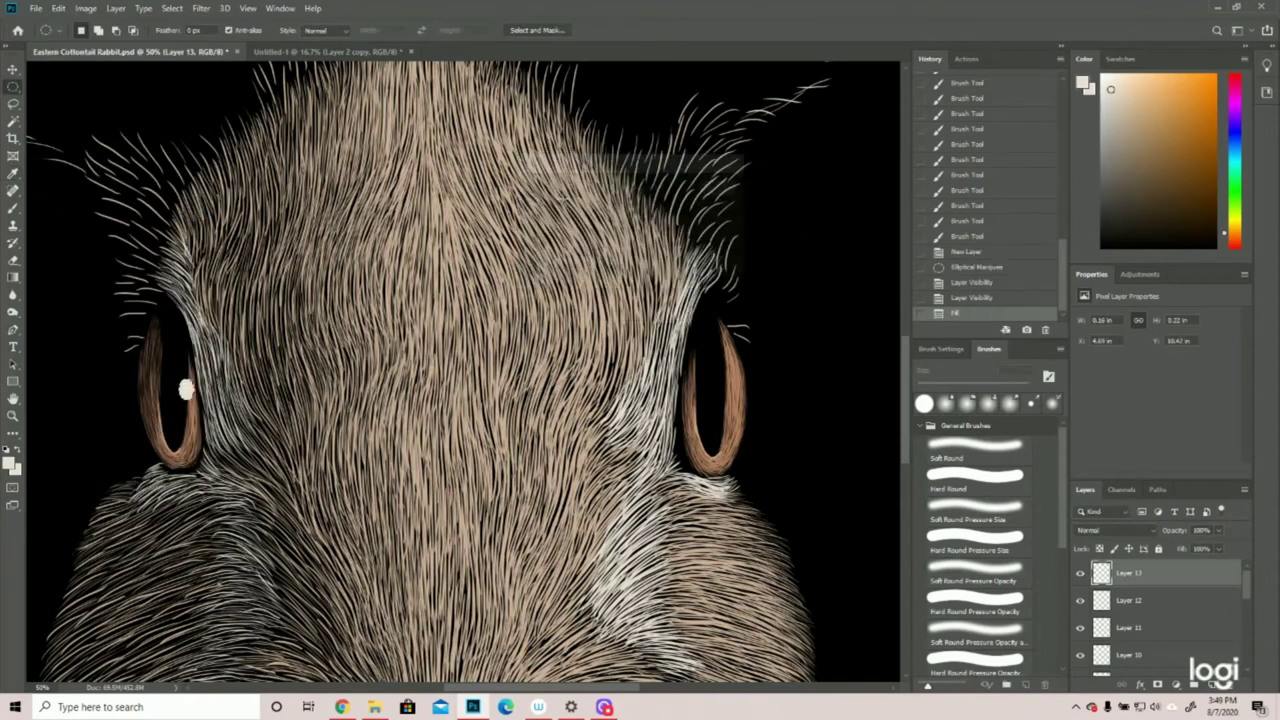
- Move the elliptical selection to the matching spot in the right-hand eye, fill it with the foreground color and deselect
{"action": "left_click_drag", "start_coordinate": [455, 390], "coordinate": [727, 395]}
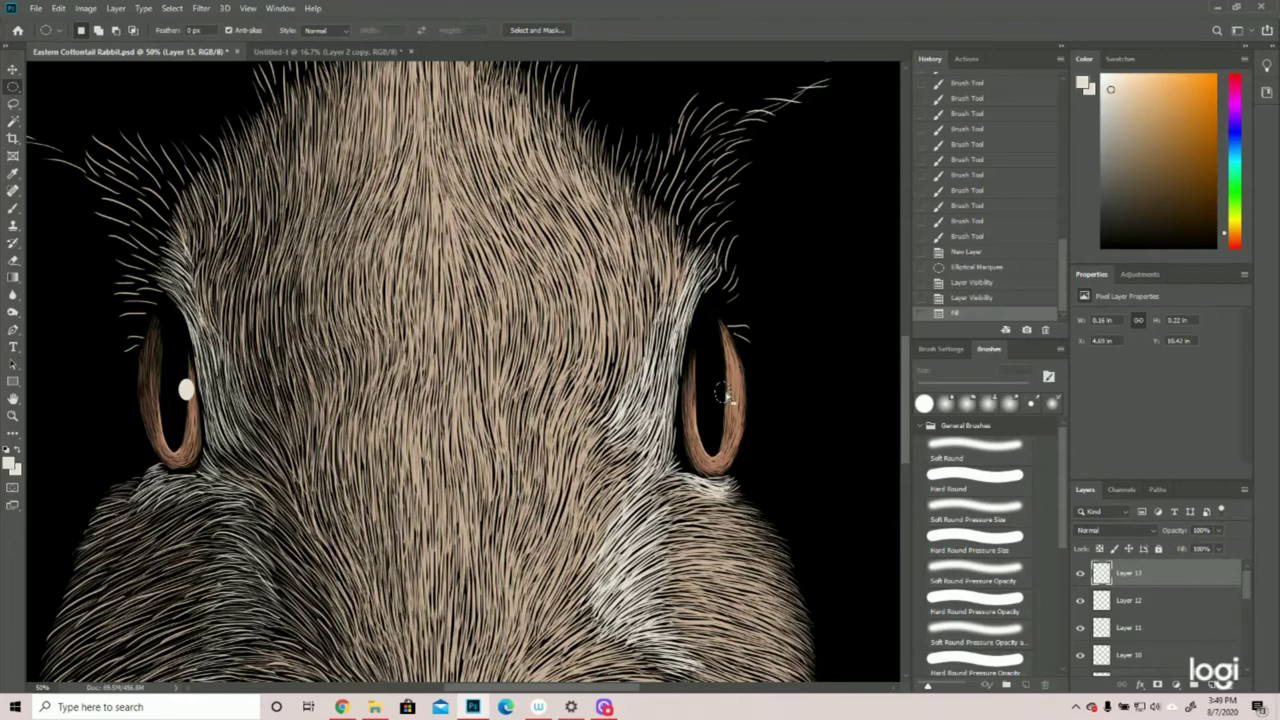
{"action": "left_click", "coordinate": [58, 8]}
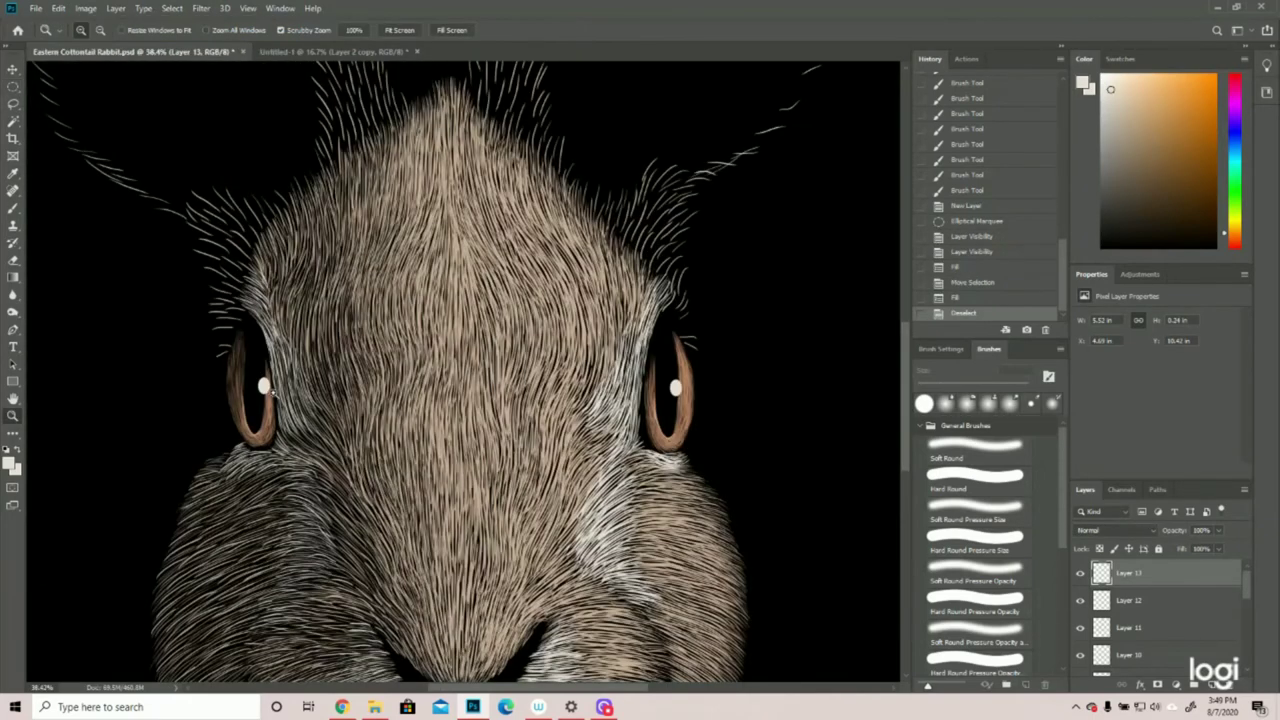
- Lasso the iris-side edge of the left-hand eye's reflection and delete it on a duplicate of Layer 13, keeping the original layer hidden
{"action": "left_click_drag", "start_coordinate": [276, 392], "coordinate": [321, 394]}
{"action": "left_click_drag", "start_coordinate": [452, 389], "coordinate": [430, 390]}
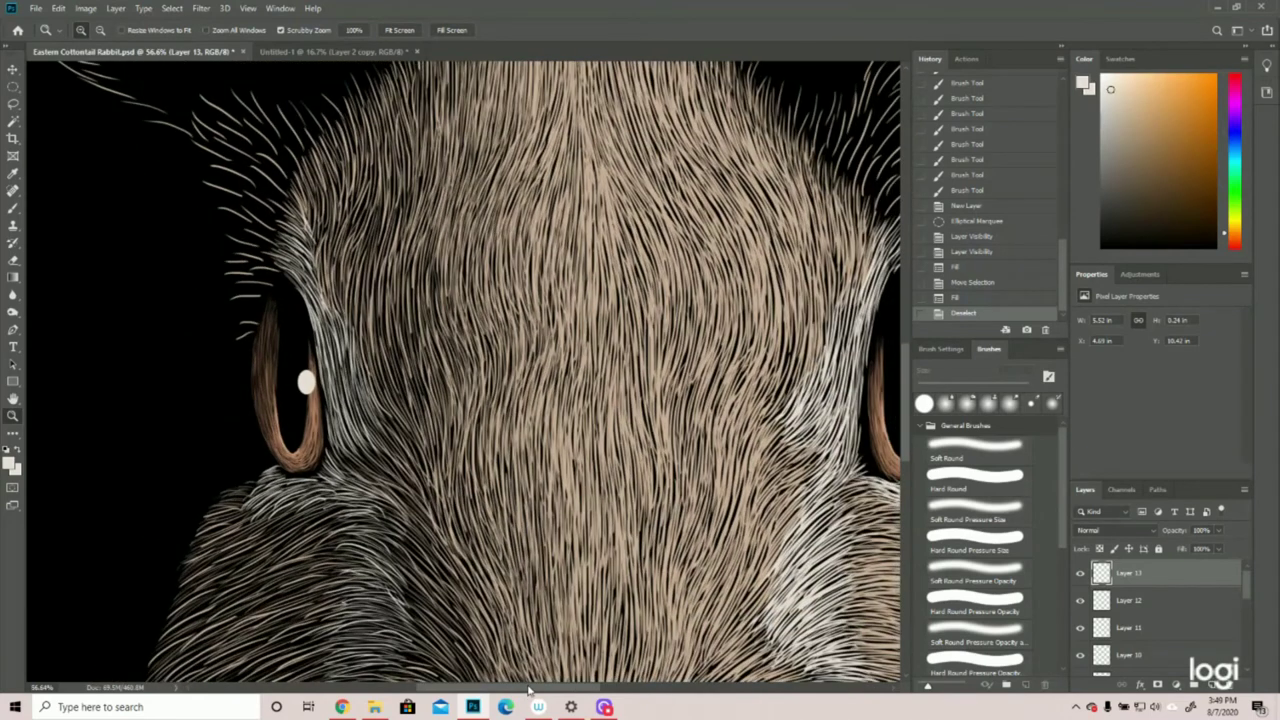
{"action": "left_click_drag", "start_coordinate": [528, 690], "coordinate": [549, 688]}
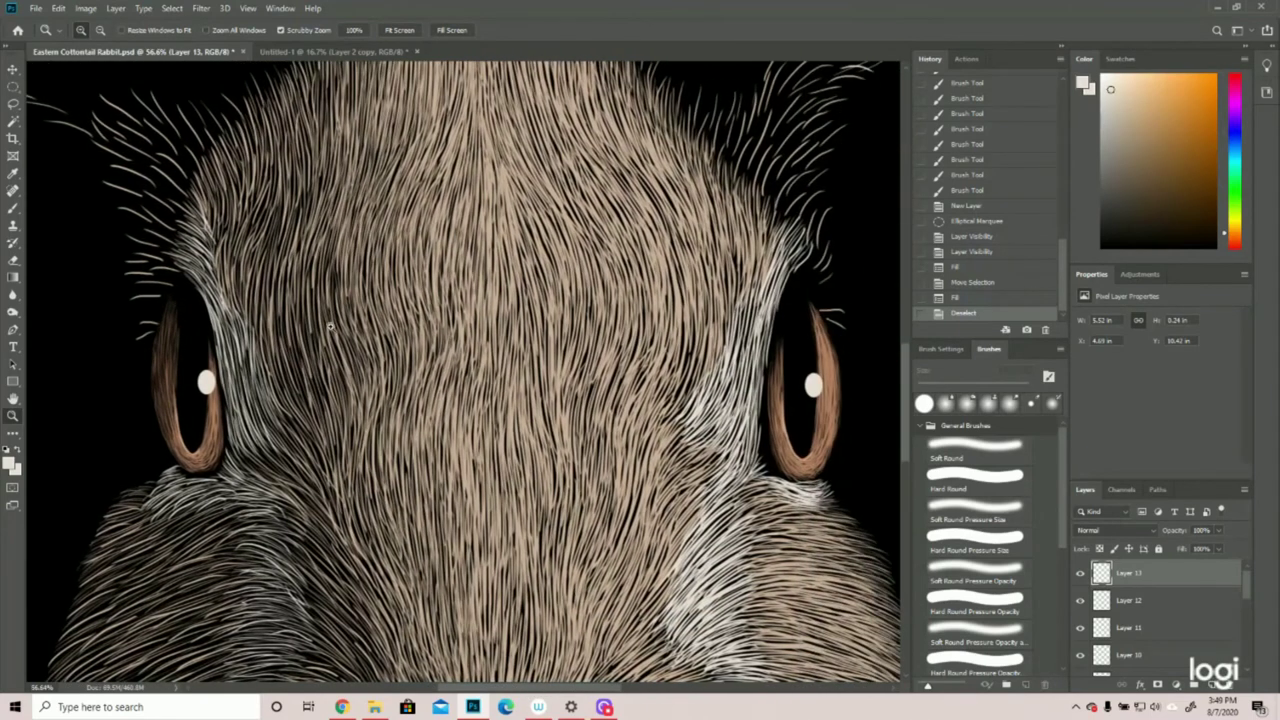
{"action": "left_click", "coordinate": [13, 104]}
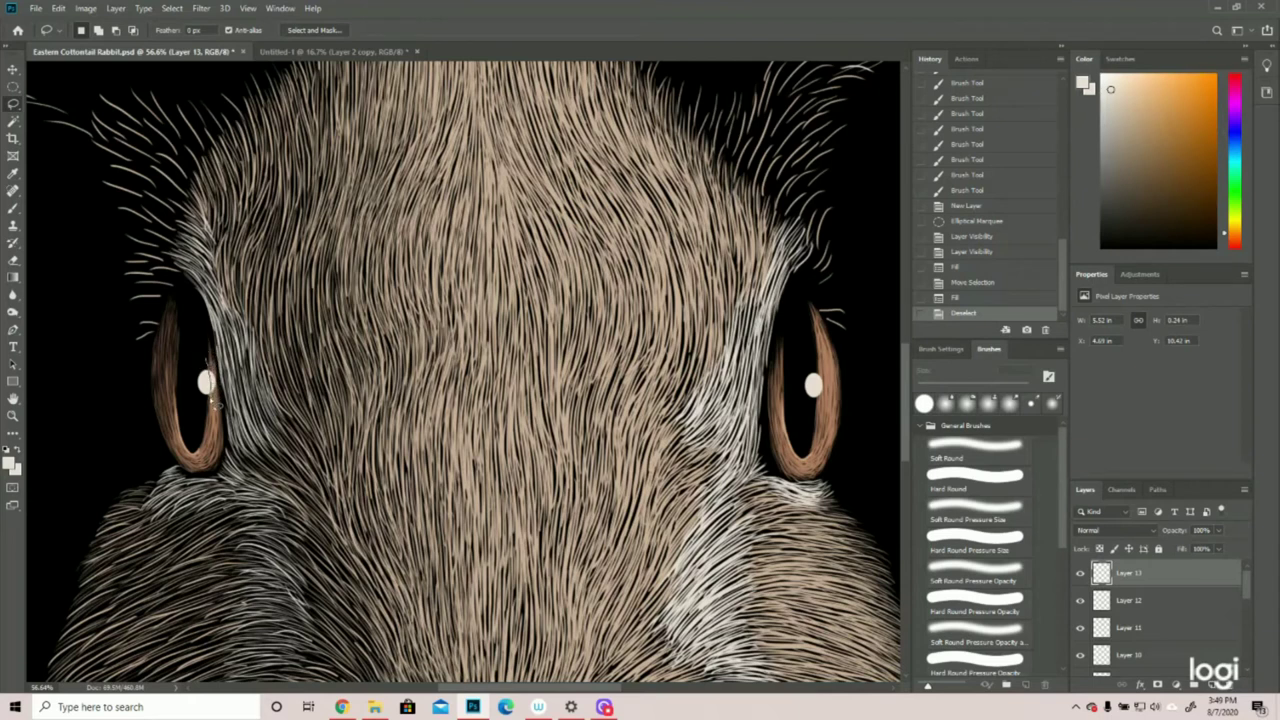
{"action": "mouse_move", "coordinate": [212, 402]}
{"action": "left_mouse_down"}
{"action": "mouse_move", "coordinate": [230, 377]}
{"action": "mouse_move", "coordinate": [208, 342]}
{"action": "left_mouse_up"}
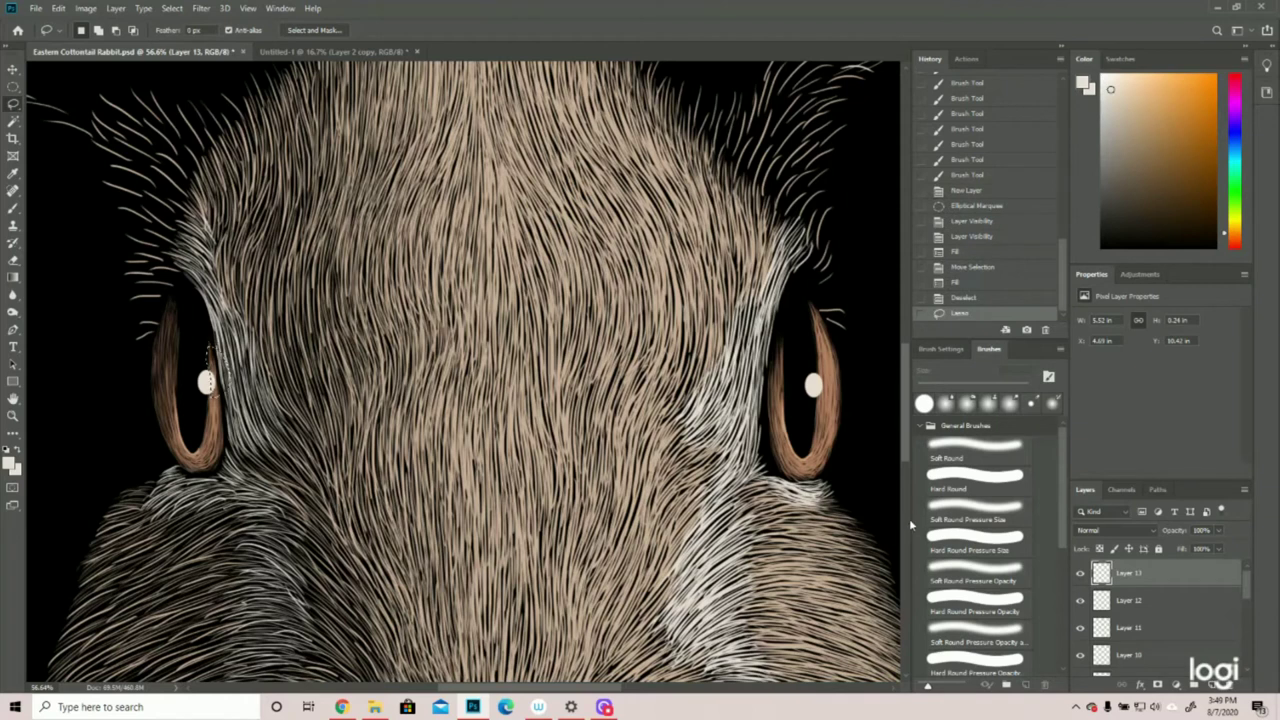
{"action": "left_click_drag", "start_coordinate": [1165, 573], "coordinate": [1210, 685]}
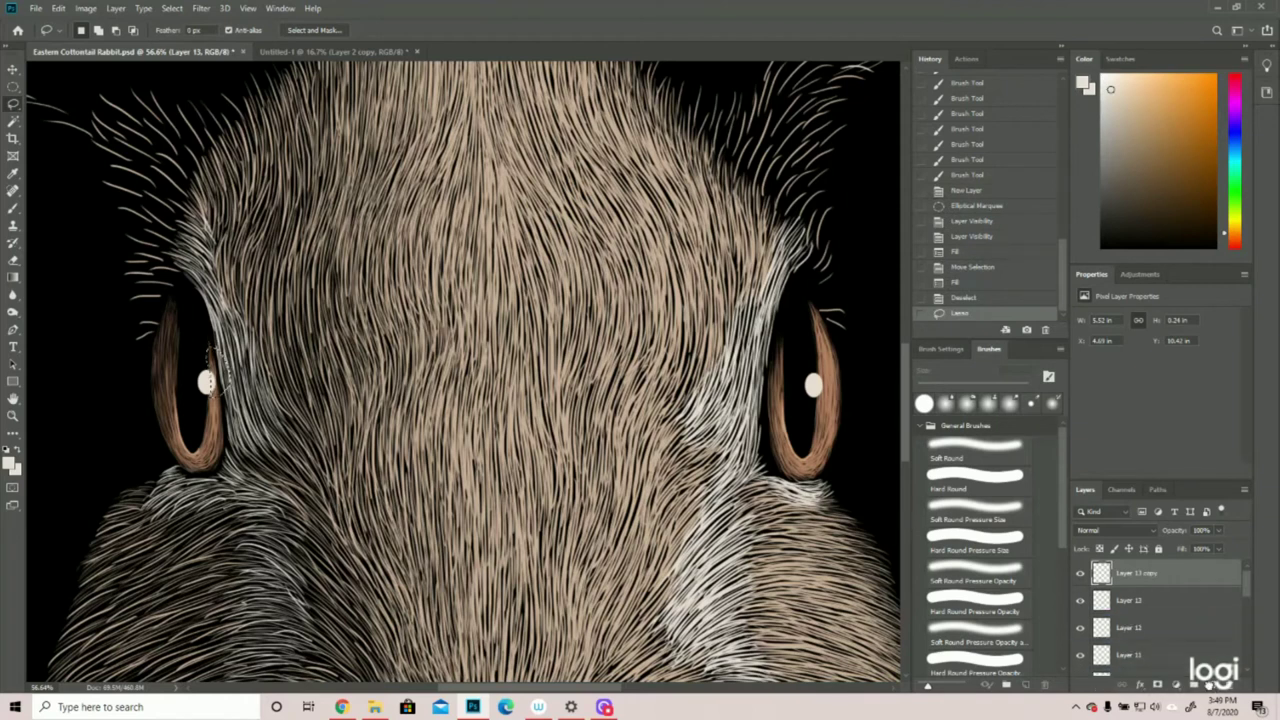
{"action": "left_click", "coordinate": [1080, 600]}
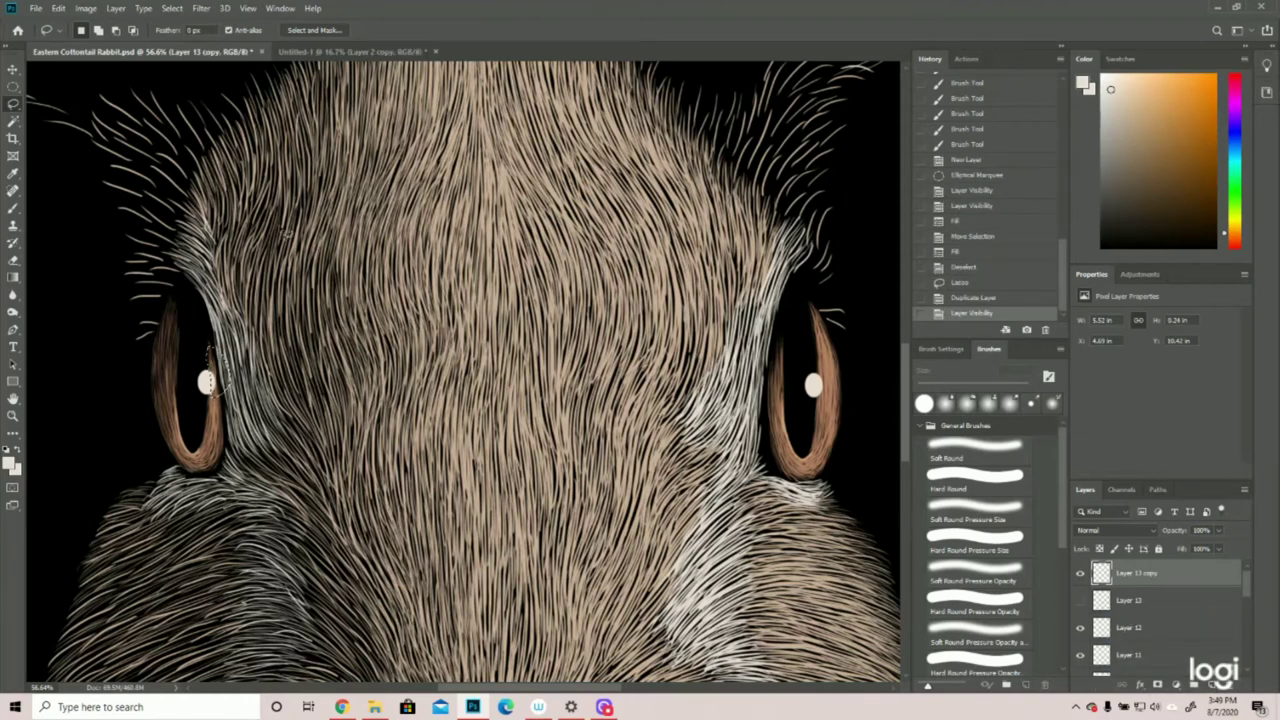
{"action": "key", "text": "Delete"}
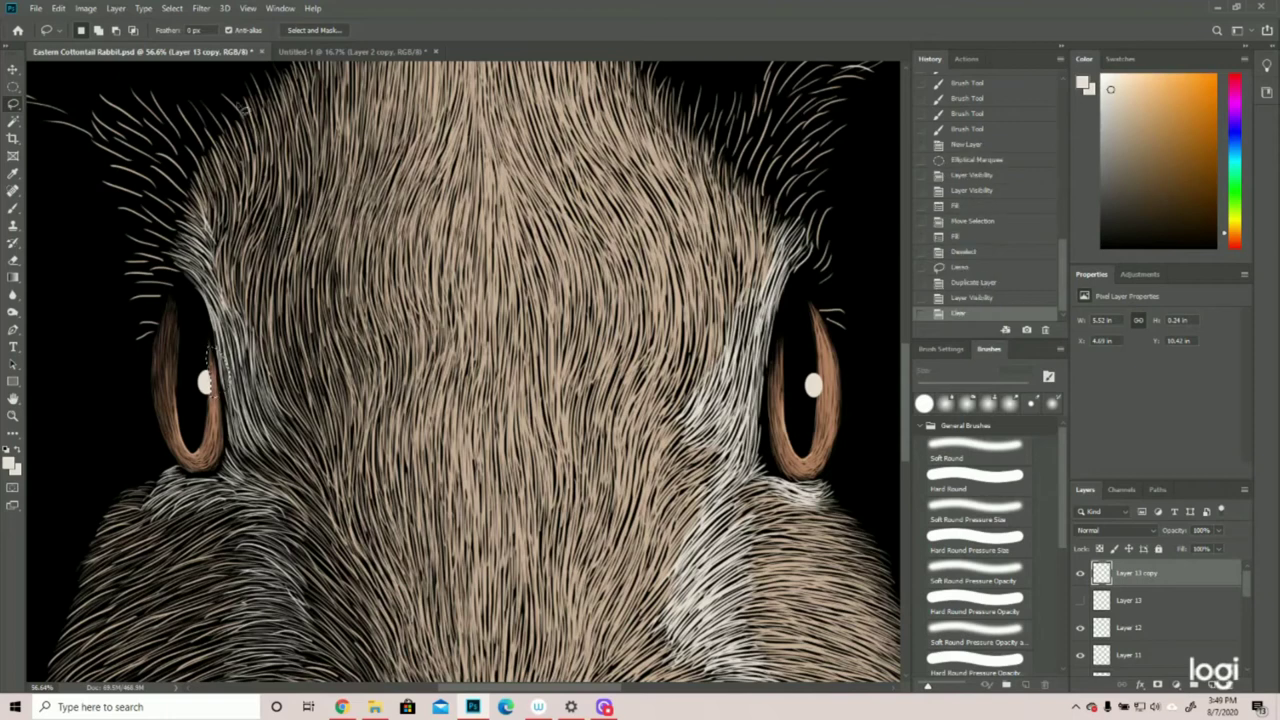
{"action": "left_click", "coordinate": [172, 8]}
{"action": "left_click", "coordinate": [193, 38]}
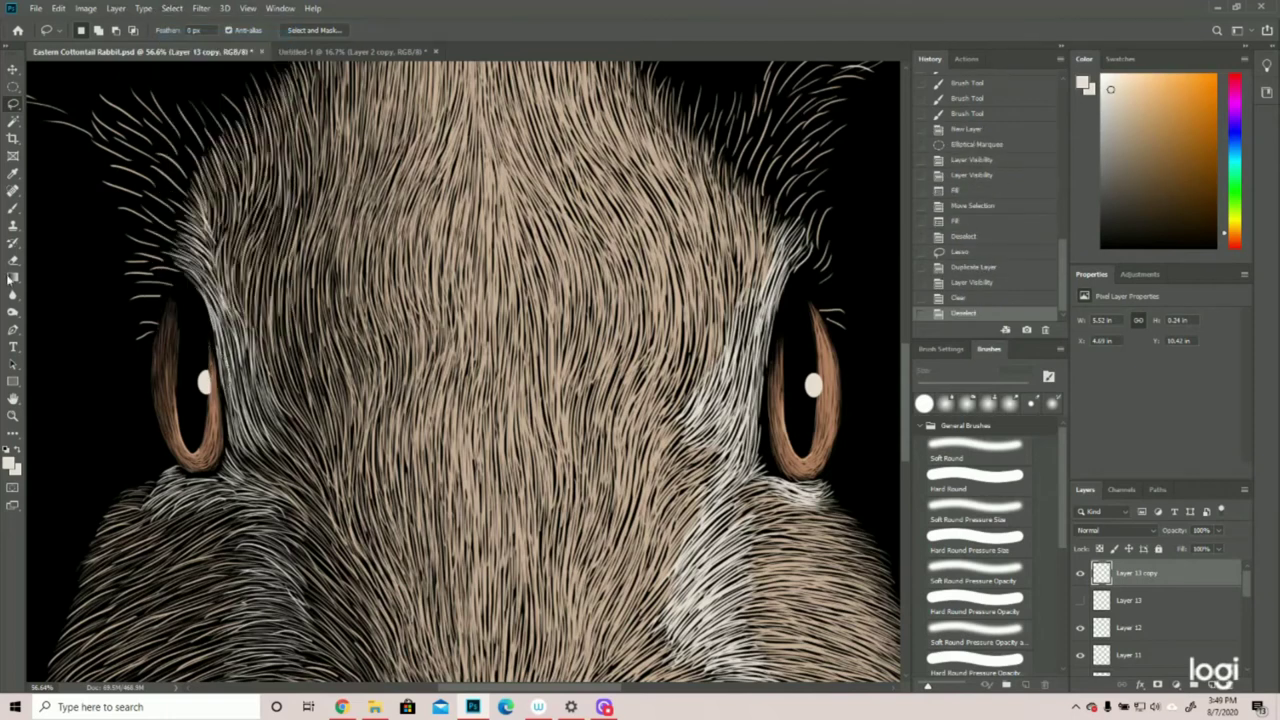
- Compare the trimmed reflection with the original Layer 13 on the whole face, hide the original again and save the document
{"action": "left_click", "coordinate": [12, 416]}
{"action": "left_click_drag", "start_coordinate": [331, 389], "coordinate": [250, 389]}
{"action": "left_click_drag", "start_coordinate": [375, 477], "coordinate": [356, 470]}
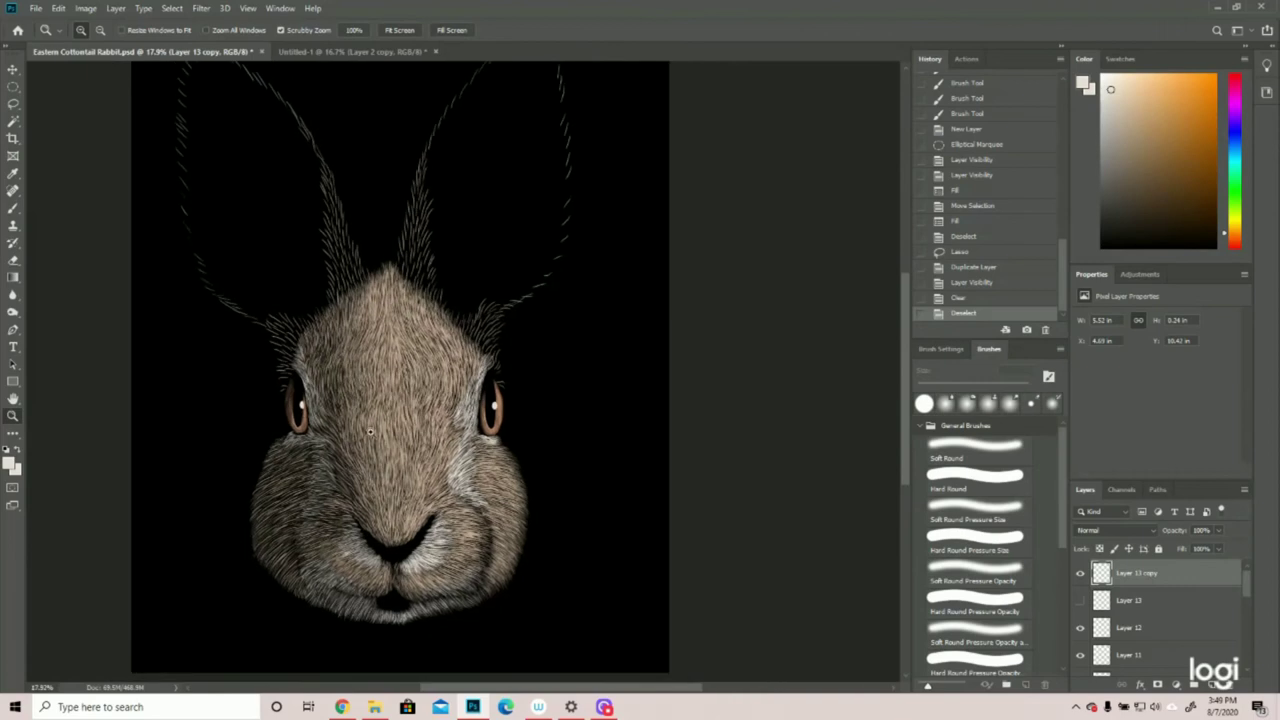
{"action": "left_click_drag", "start_coordinate": [446, 500], "coordinate": [414, 500]}
{"action": "left_click", "coordinate": [502, 454]}
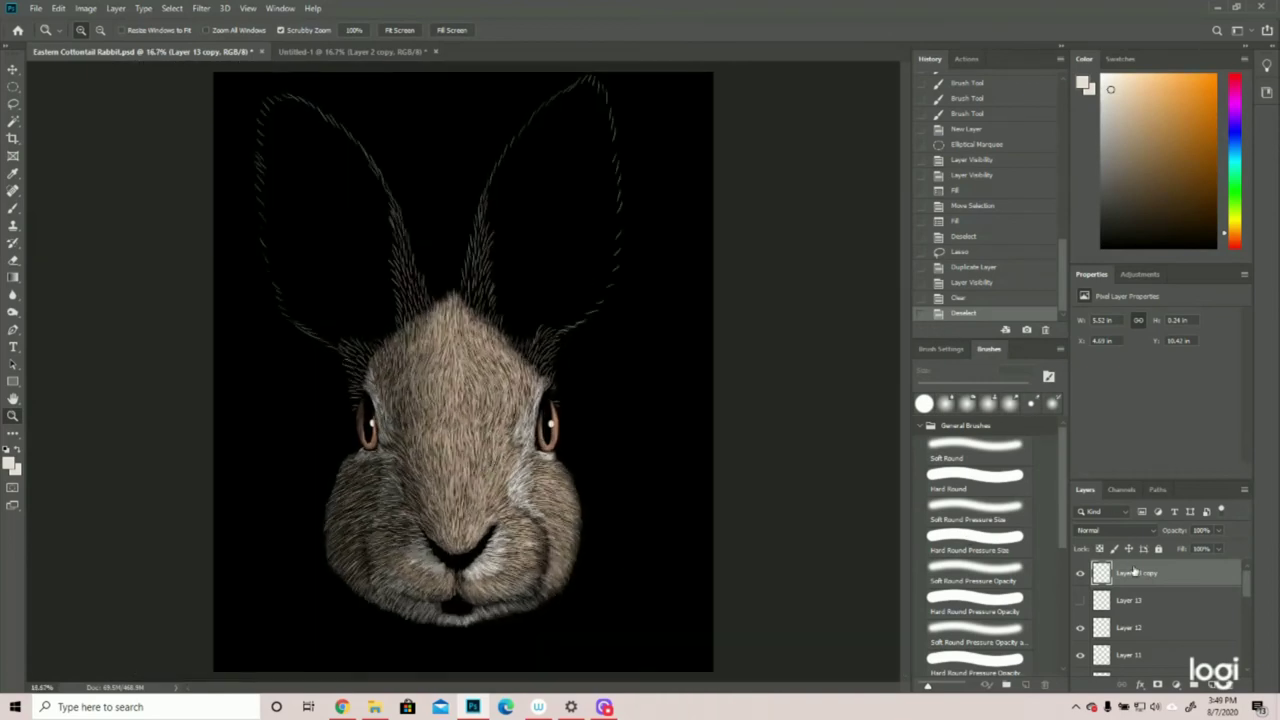
{"action": "left_click", "coordinate": [1080, 602]}
{"action": "left_click", "coordinate": [35, 8]}
{"action": "left_click", "coordinate": [57, 146]}
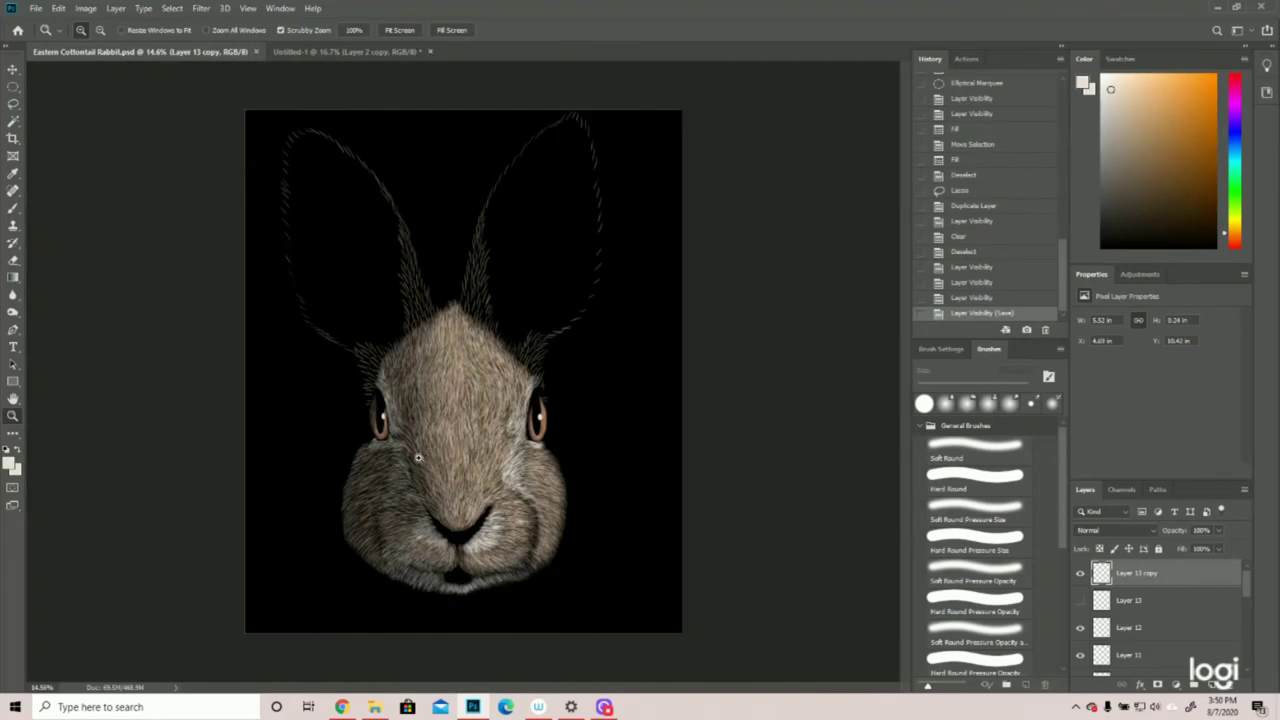
- Identify the layer holding the brown iris strokes by toggling Layer 11's visibility, and make Layer 11 active
{"action": "left_click_drag", "start_coordinate": [300, 430], "coordinate": [337, 431]}
{"action": "left_click", "coordinate": [337, 431]}
{"action": "left_click", "coordinate": [263, 446]}
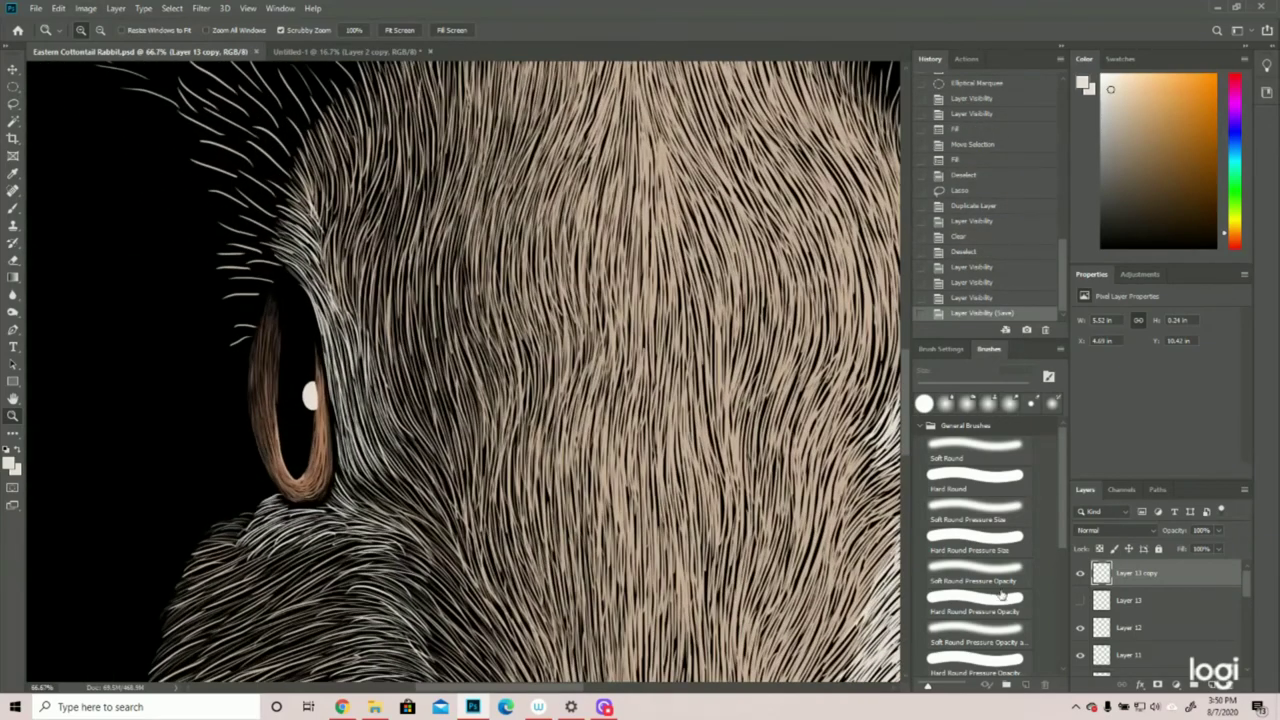
{"action": "scroll", "coordinate": [1150, 648], "scroll_direction": "down", "scroll_amount": 1}
{"action": "left_click", "coordinate": [1080, 628]}
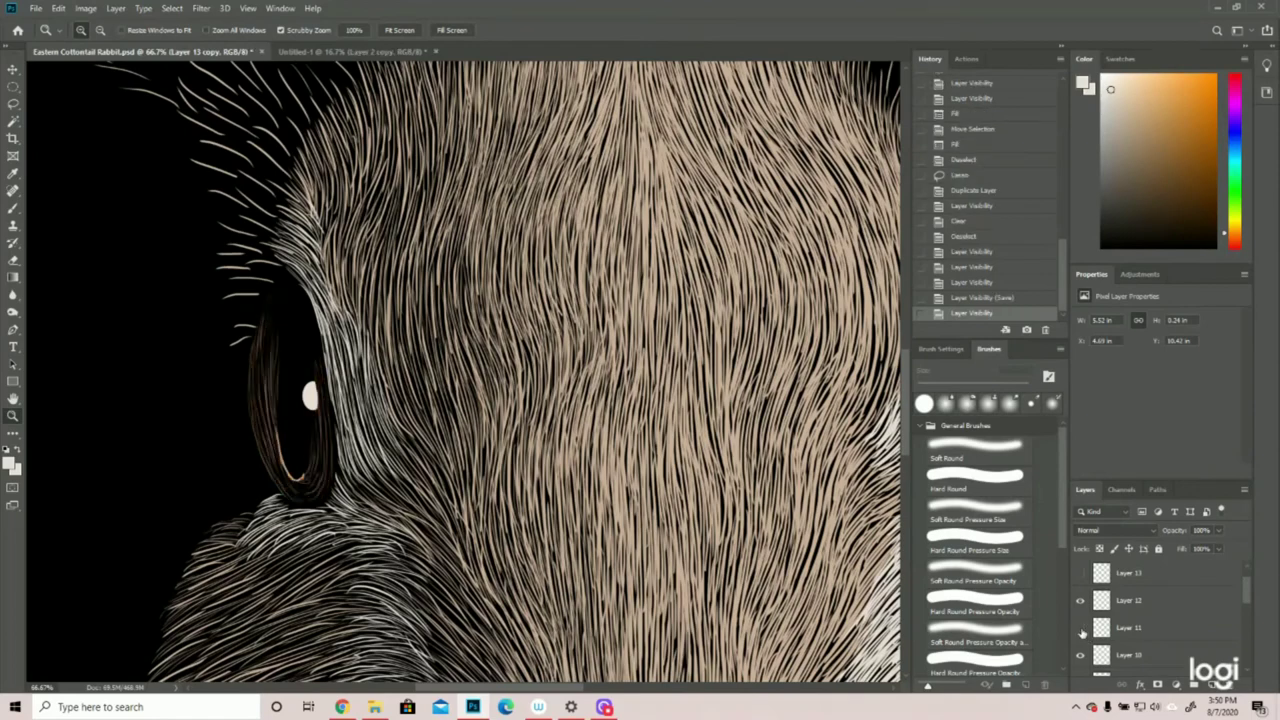
{"action": "left_click", "coordinate": [1080, 628]}
{"action": "left_click", "coordinate": [1130, 630]}
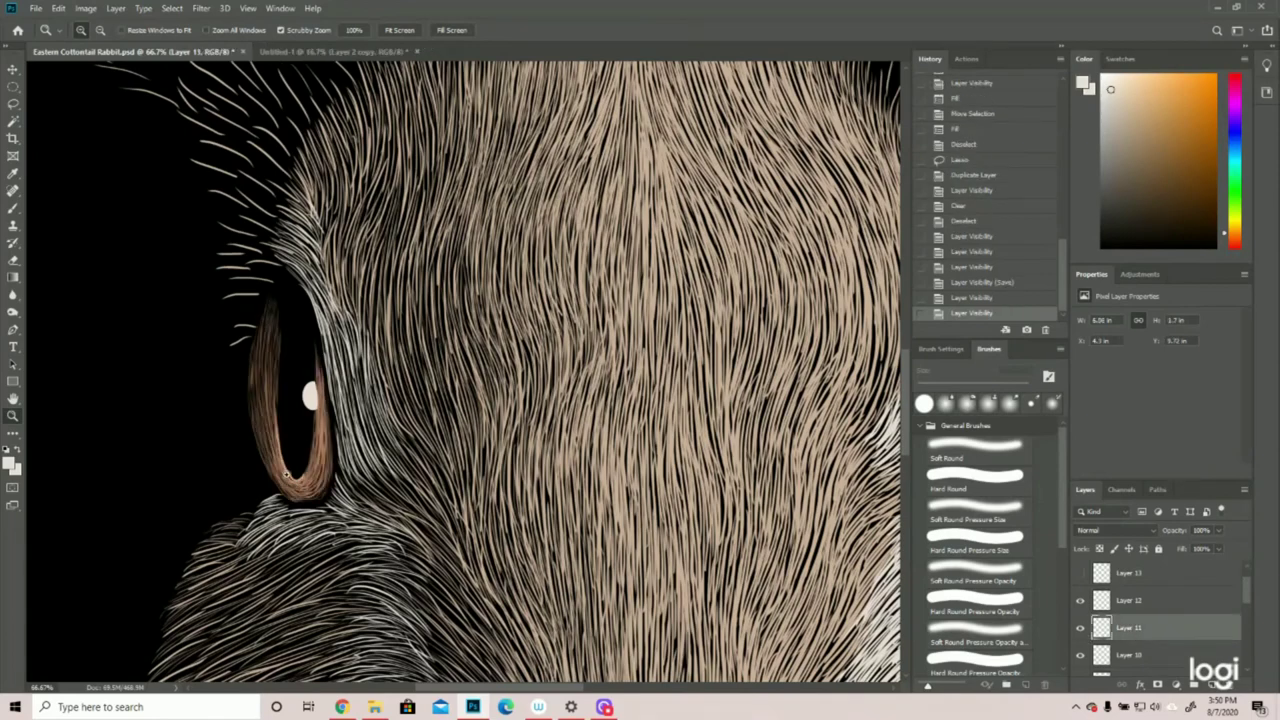
- Sample the iris brown #b37f62 from the left-hand eye as the foreground color
{"action": "left_click_drag", "start_coordinate": [276, 462], "coordinate": [432, 440]}
{"action": "left_click", "coordinate": [12, 462]}
{"action": "left_click", "coordinate": [422, 336]}
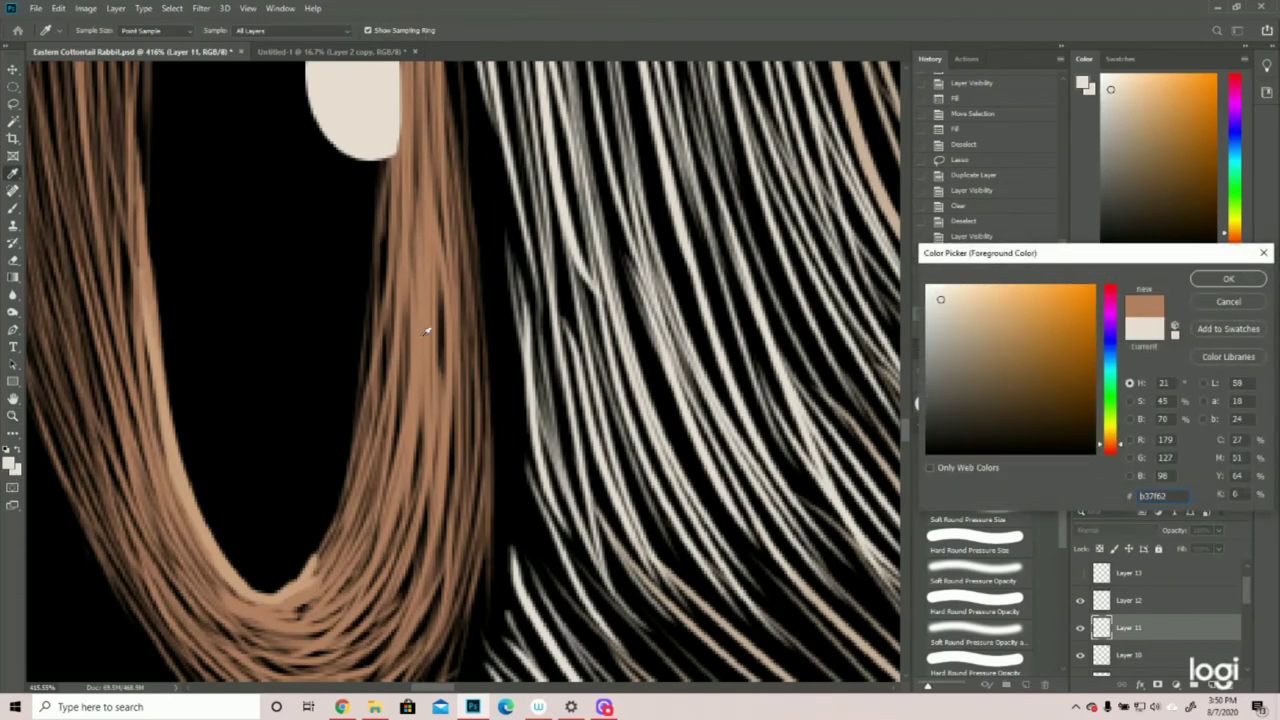
{"action": "left_click", "coordinate": [1213, 285]}
{"action": "left_click_drag", "start_coordinate": [550, 367], "coordinate": [465, 400]}
- Brush extra brown strokes along the outer side of the left-hand eye's iris with the 15 px Hard Round Pressure Size brush
{"action": "left_click", "coordinate": [12, 208]}
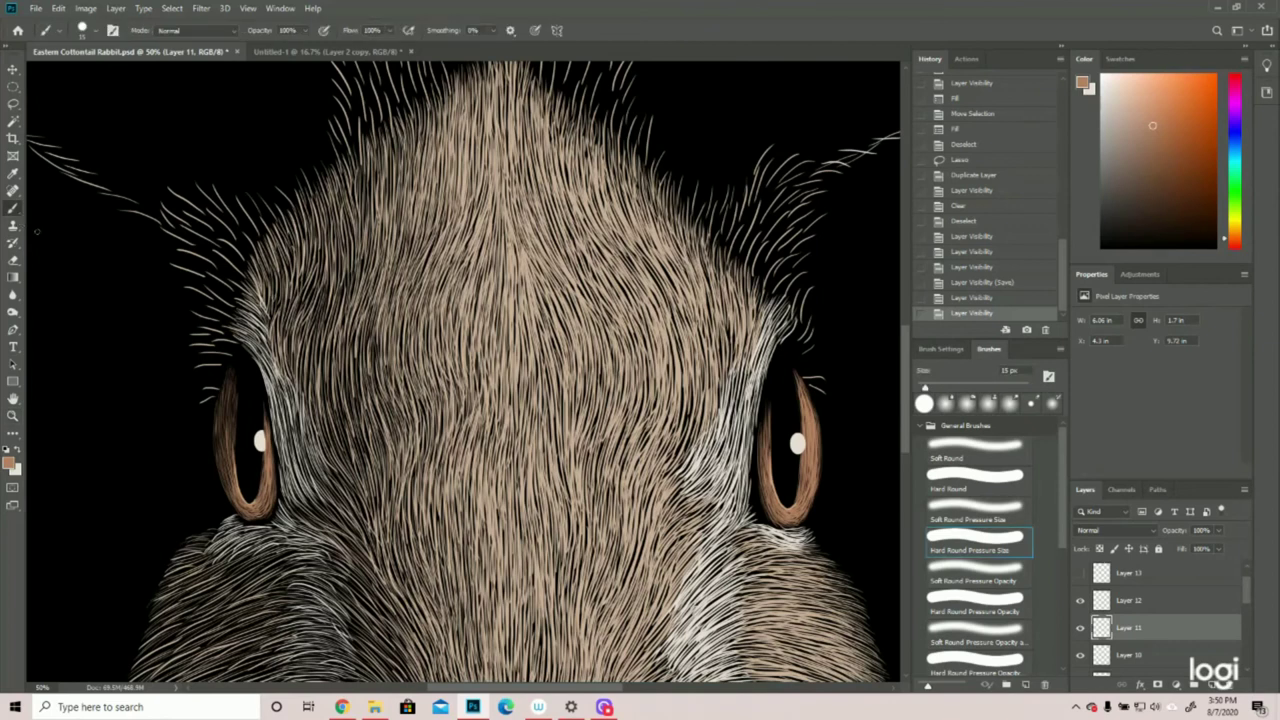
{"action": "left_click_drag", "start_coordinate": [229, 437], "coordinate": [227, 425]}
{"action": "left_click_drag", "start_coordinate": [226, 470], "coordinate": [238, 484]}
{"action": "left_click_drag", "start_coordinate": [235, 476], "coordinate": [240, 486]}
{"action": "left_click_drag", "start_coordinate": [226, 400], "coordinate": [228, 409]}
{"action": "left_click_drag", "start_coordinate": [224, 402], "coordinate": [226, 408]}
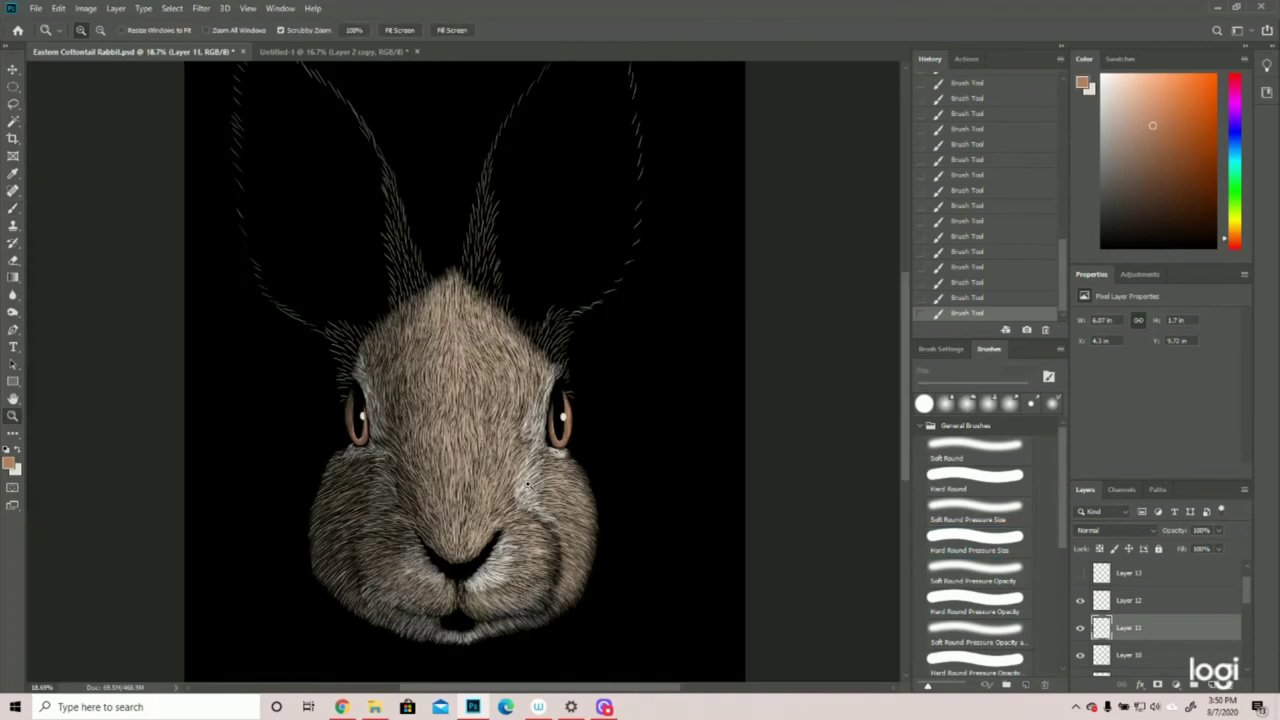
{"action": "key", "text": "z"}
{"action": "key", "text": "ctrl+0"}
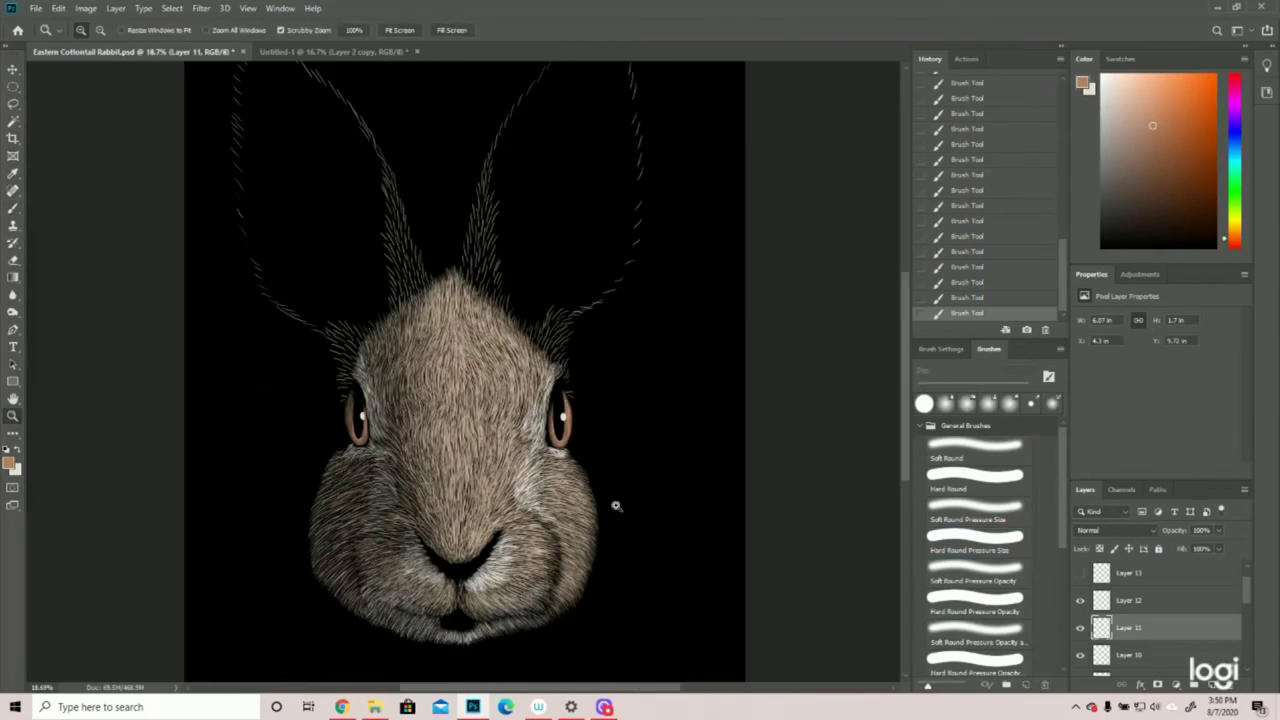